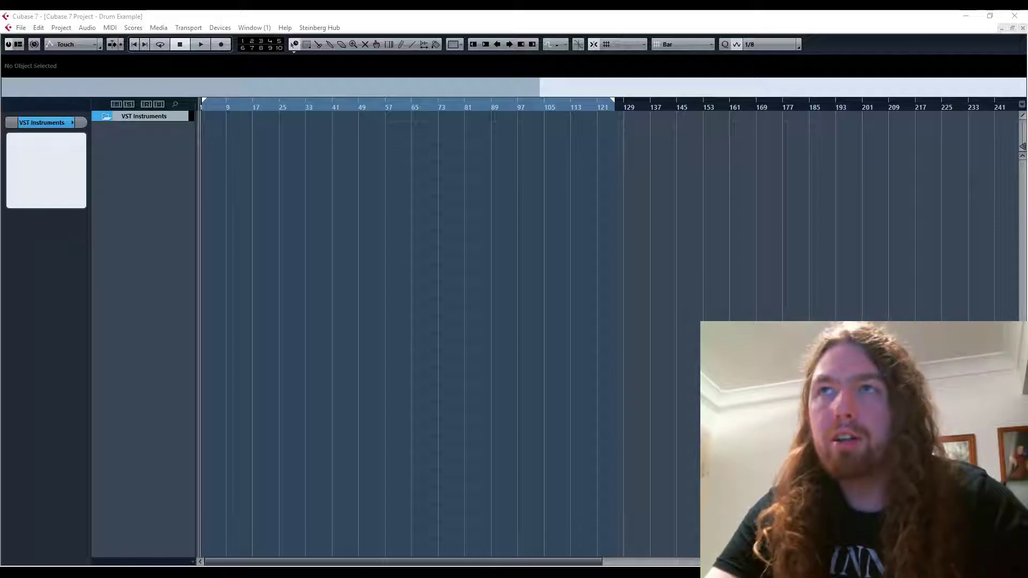
Load Poise into the first VST instrument slot and create a MIDI track assigned to it
right_click(171, 229)
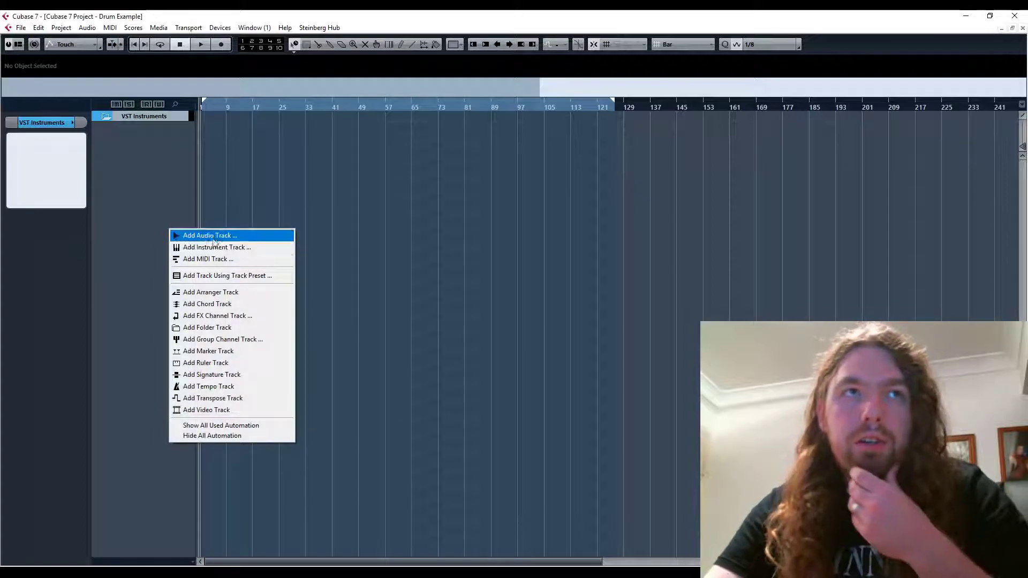
click(231, 27)
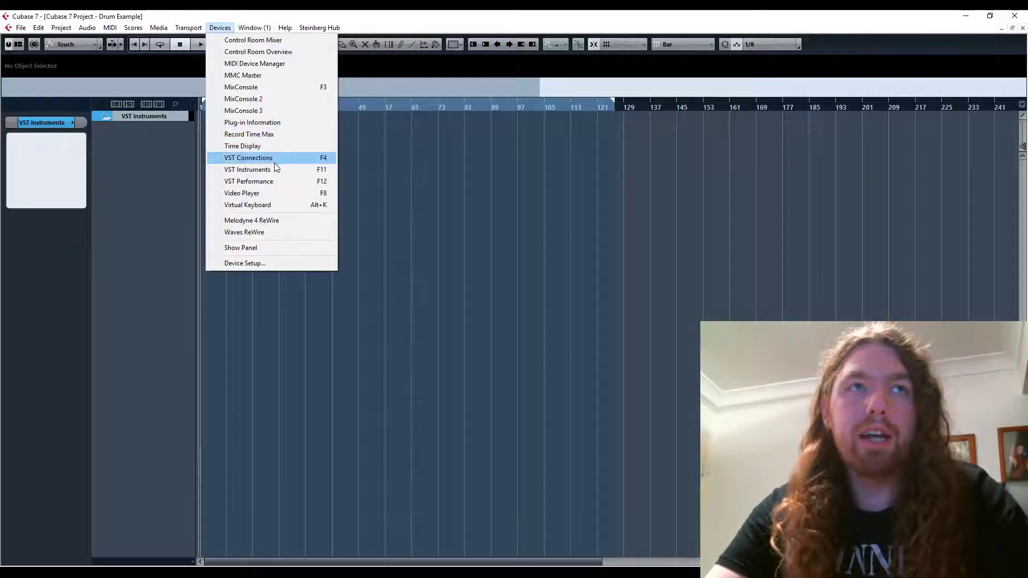
click(247, 169)
click(718, 269)
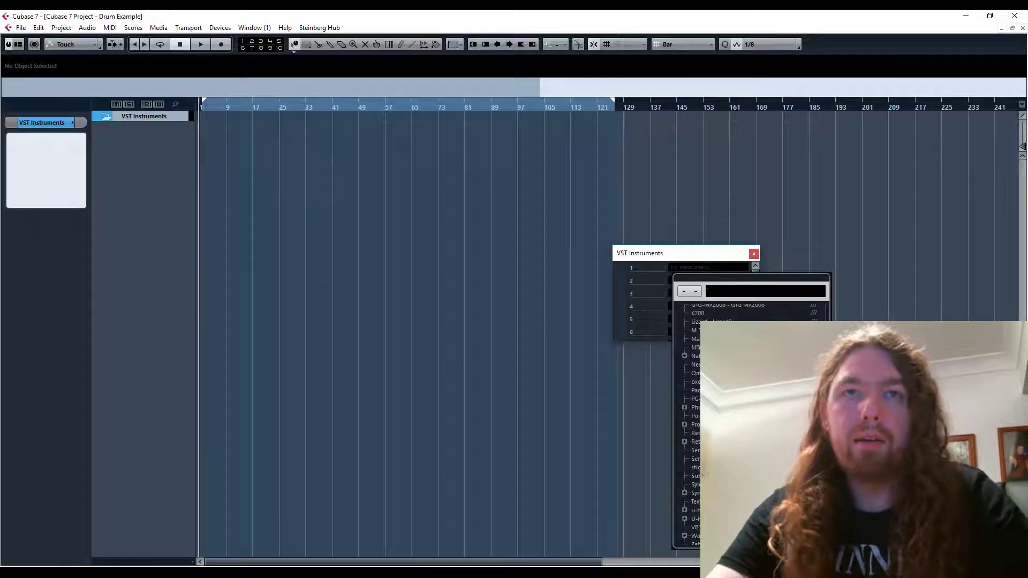
key(Escape)
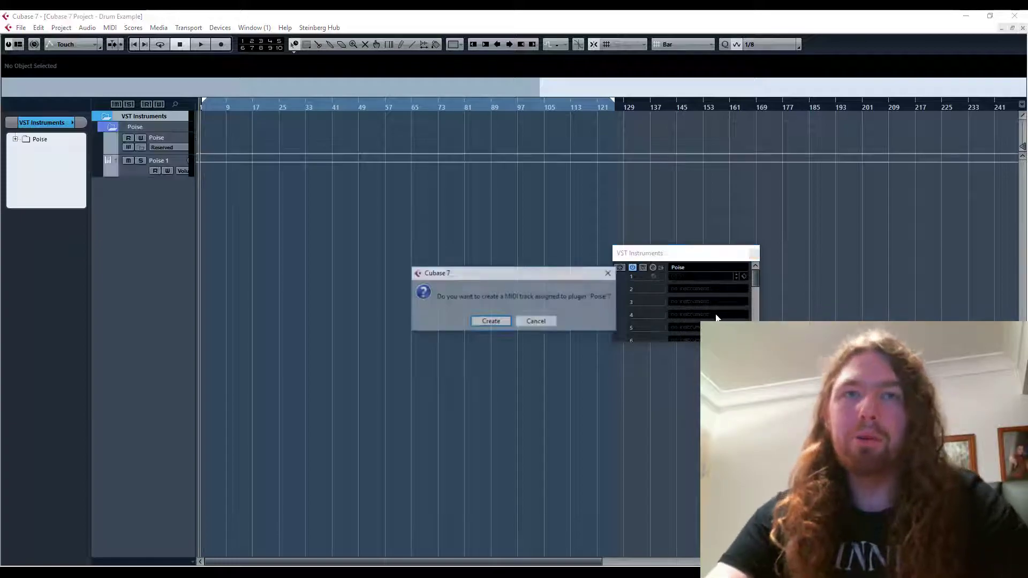
click(490, 321)
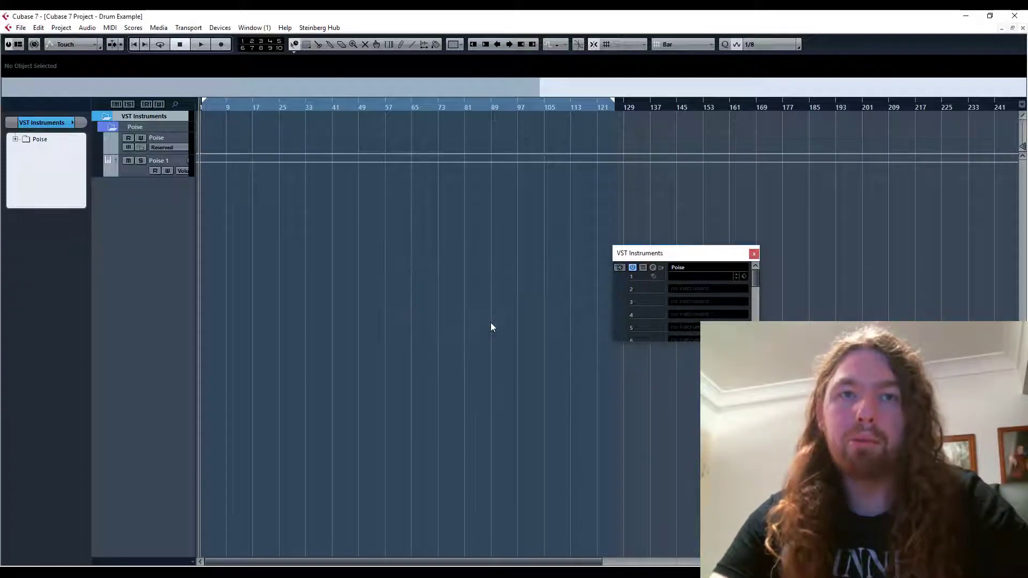
Show the sample browser in Poise and load the drum kit Synthwave 2.dkt
drag(516, 190, 426, 208)
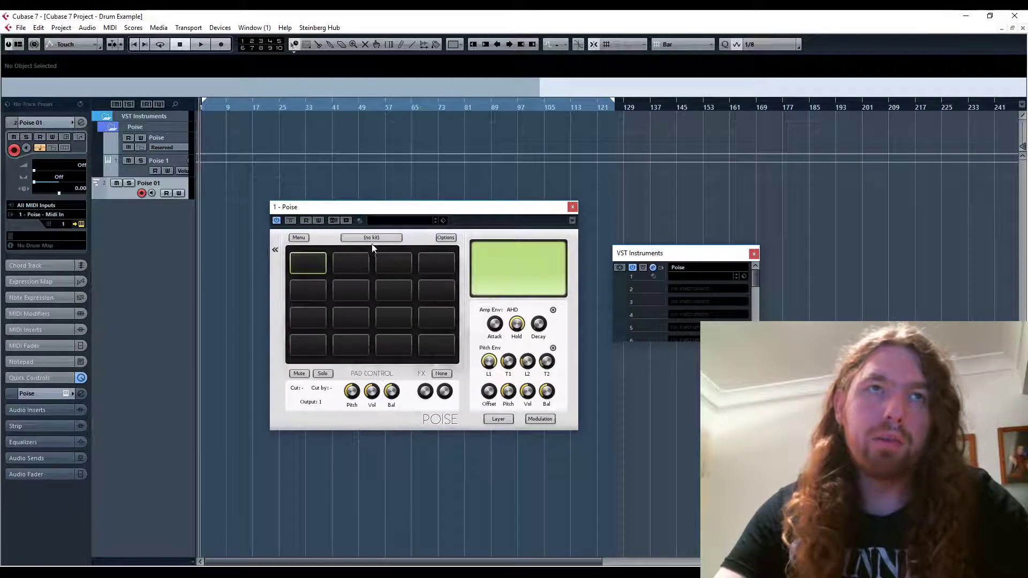
click(275, 250)
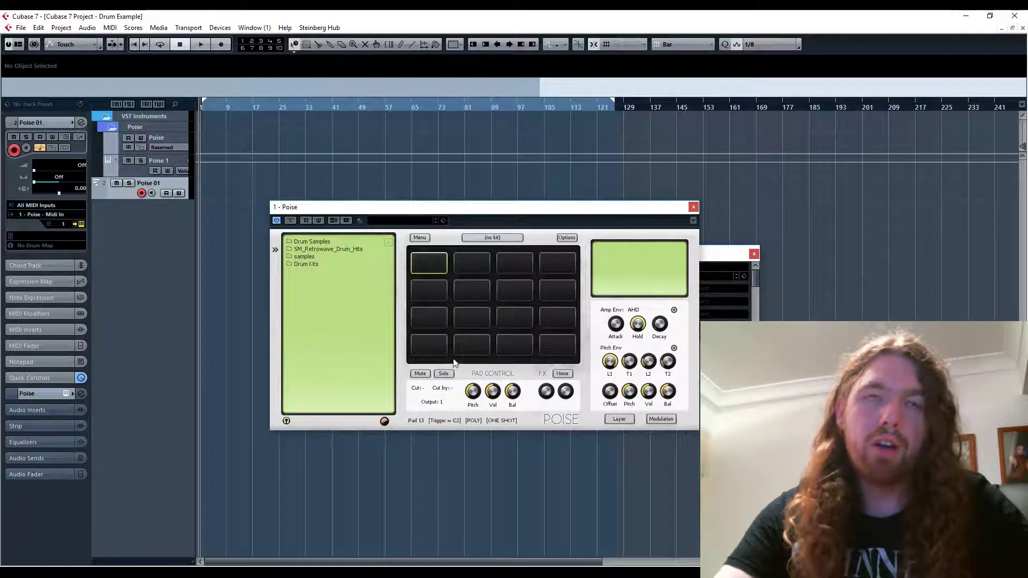
click(489, 234)
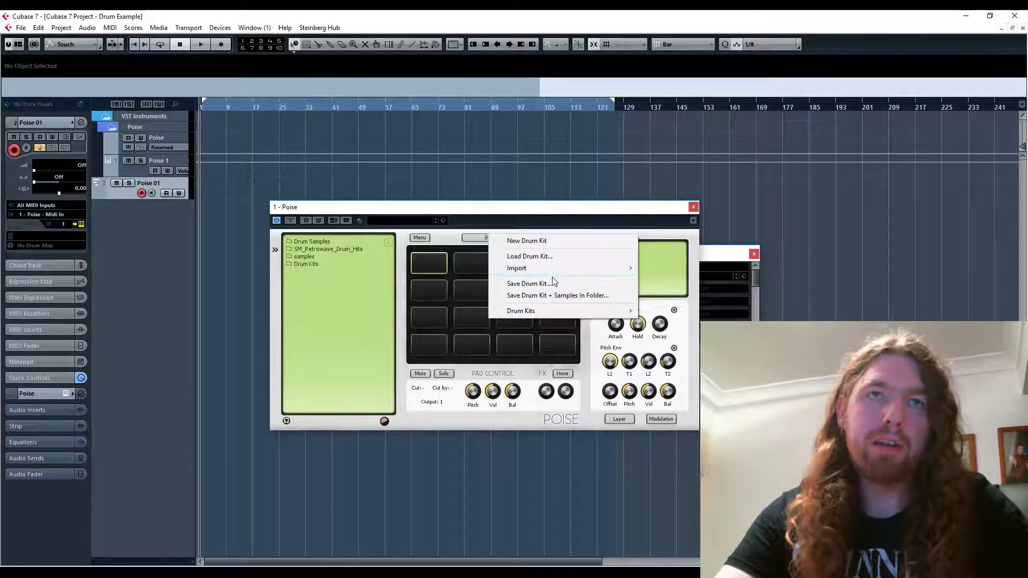
click(553, 257)
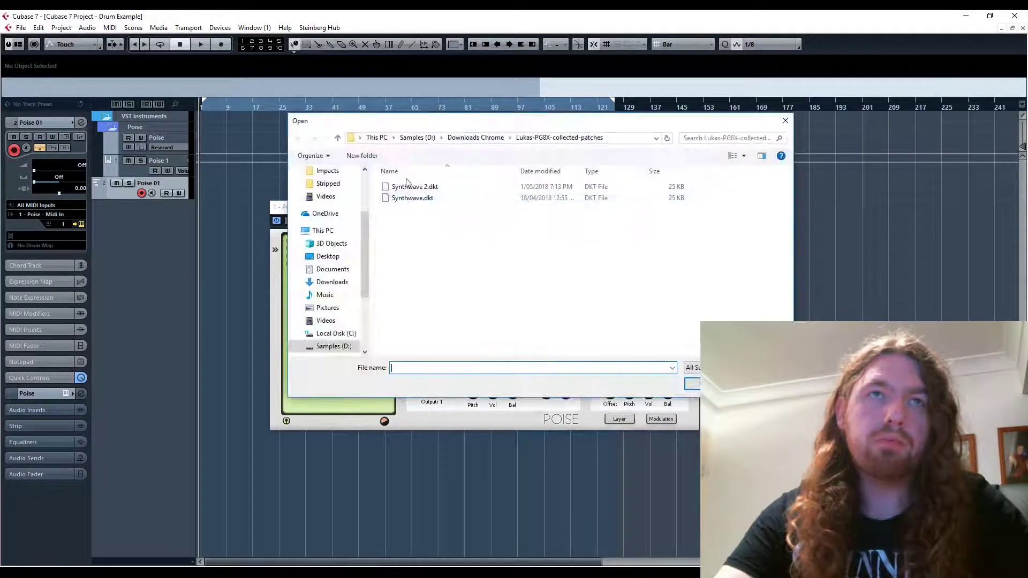
double_click(410, 186)
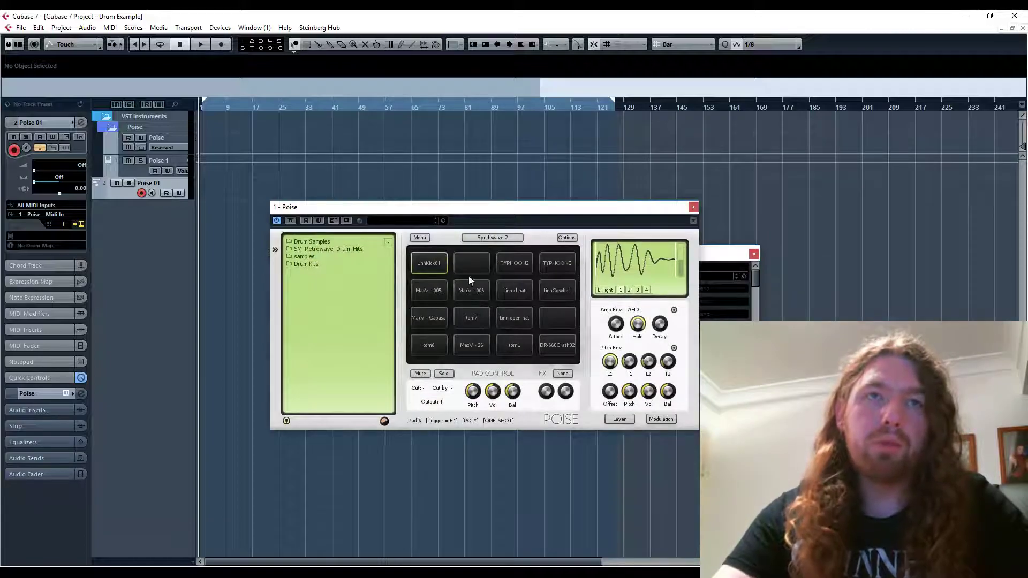
Audition the pads of the Synthwave 2 kit, including the hats, cowbell and toms
click(467, 267)
click(570, 262)
click(429, 291)
click(484, 291)
click(524, 290)
click(556, 292)
click(438, 342)
click(543, 346)
Activate all of Poise's outputs, close the VST Instruments rack and audition the LinnKick01 pad
click(722, 256)
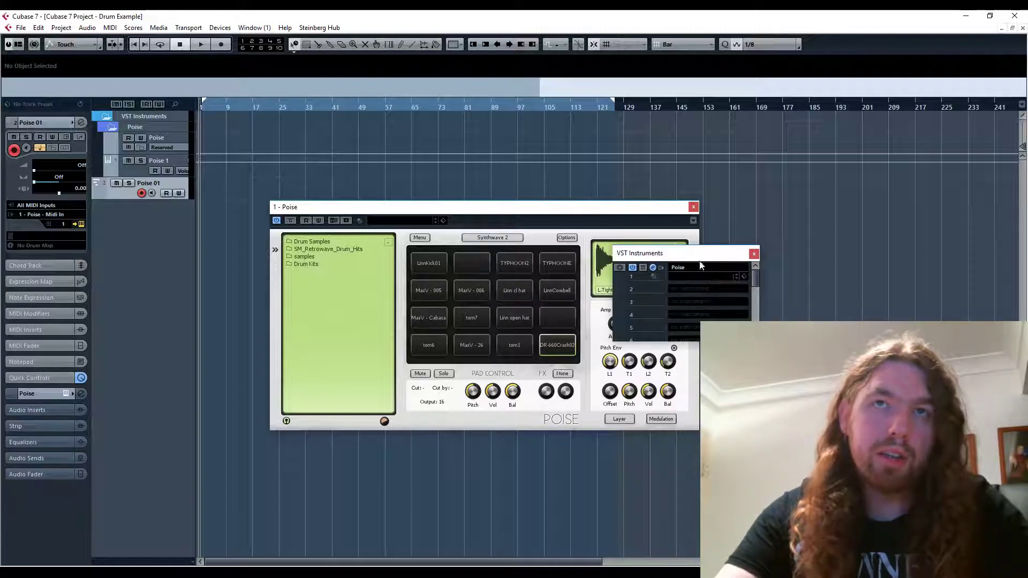
click(662, 267)
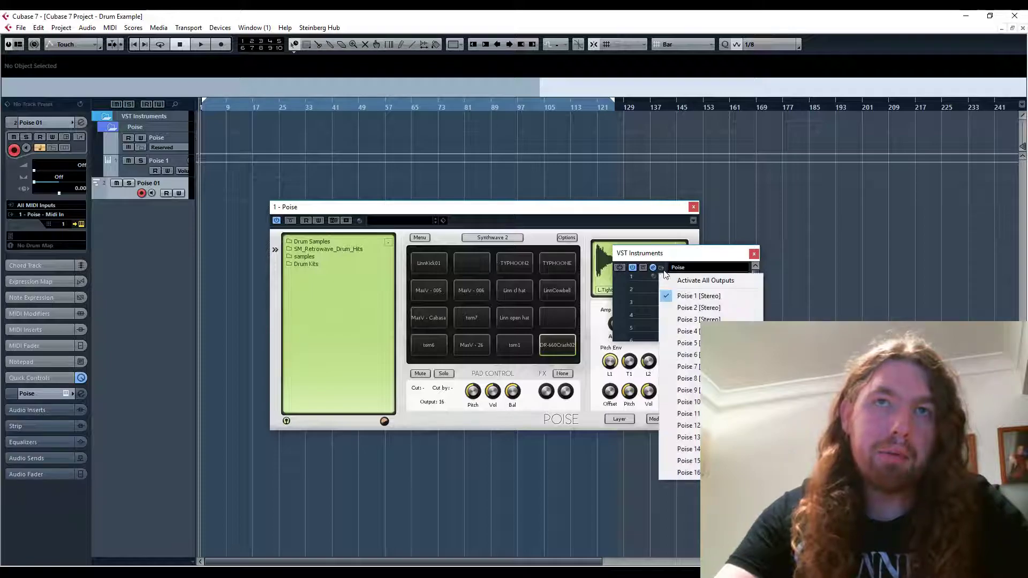
click(689, 280)
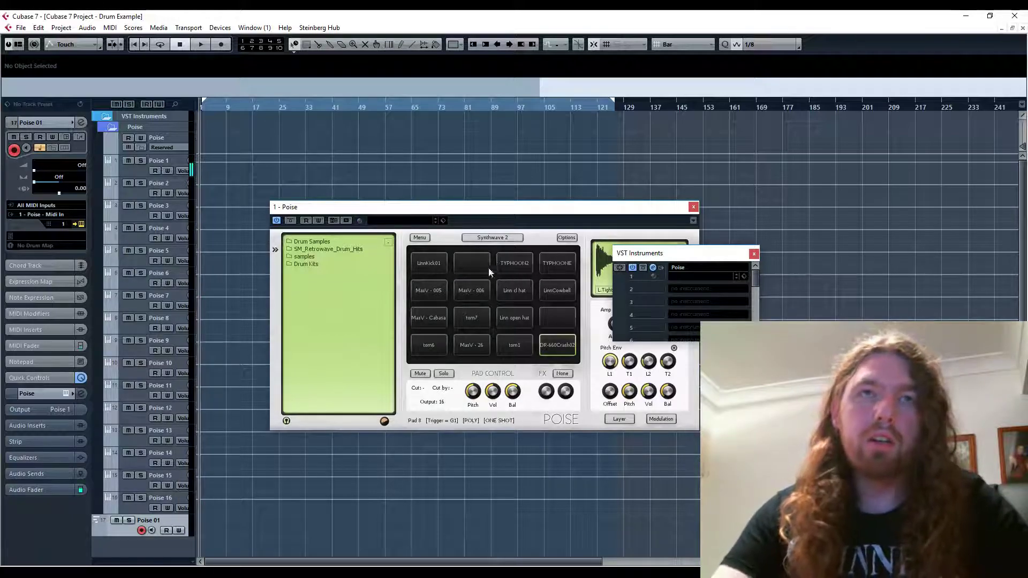
click(754, 253)
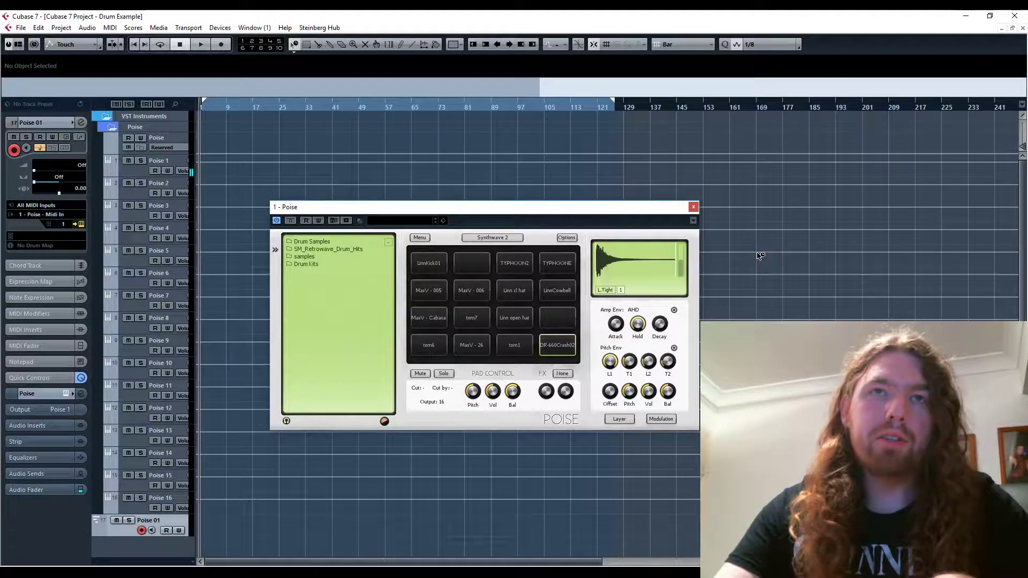
click(428, 263)
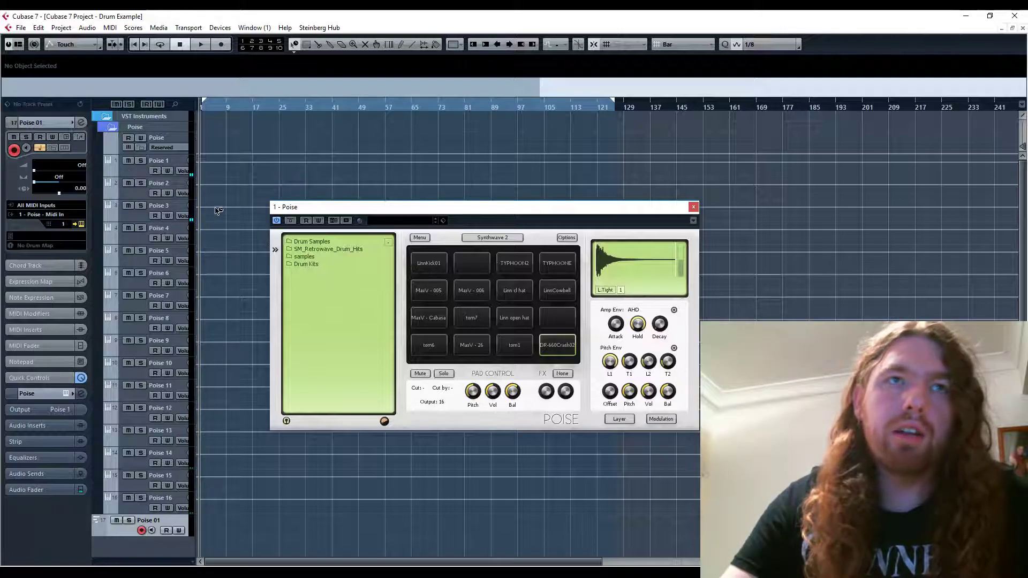
Open the MixConsole and select the channels Poise 1 through Poise 16
click(125, 172)
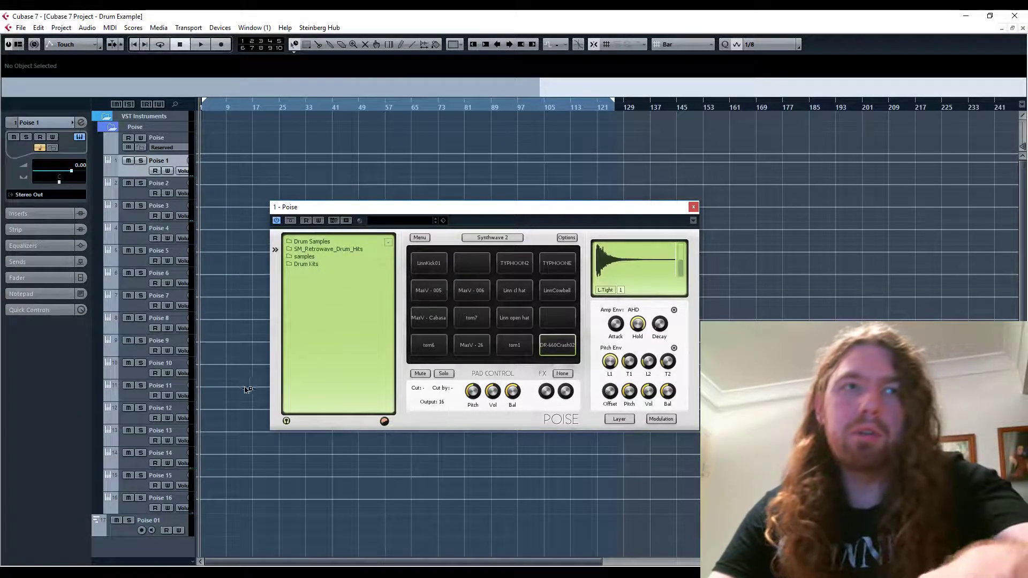
shift+click(136, 511)
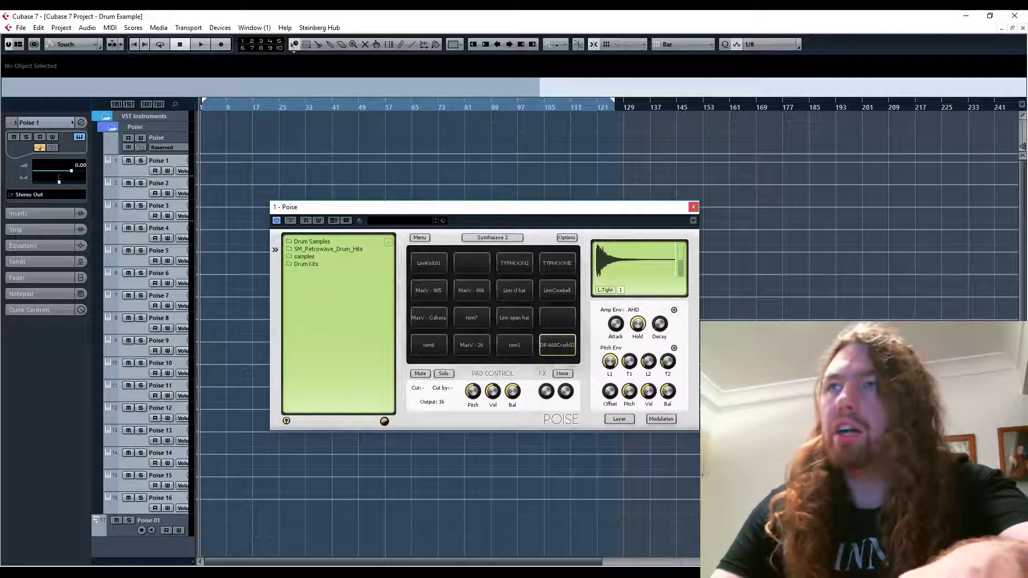
key(F3)
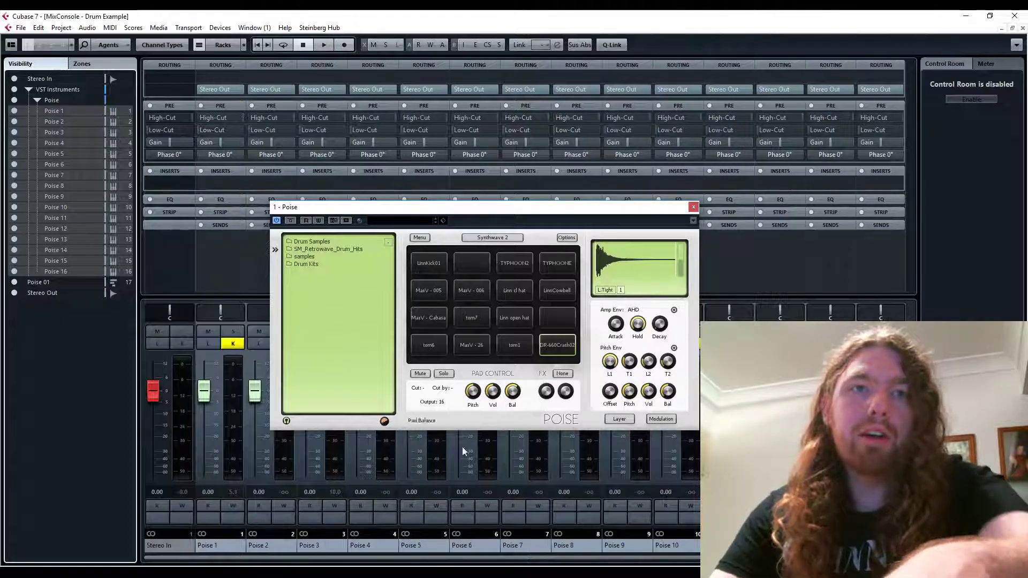
click(220, 546)
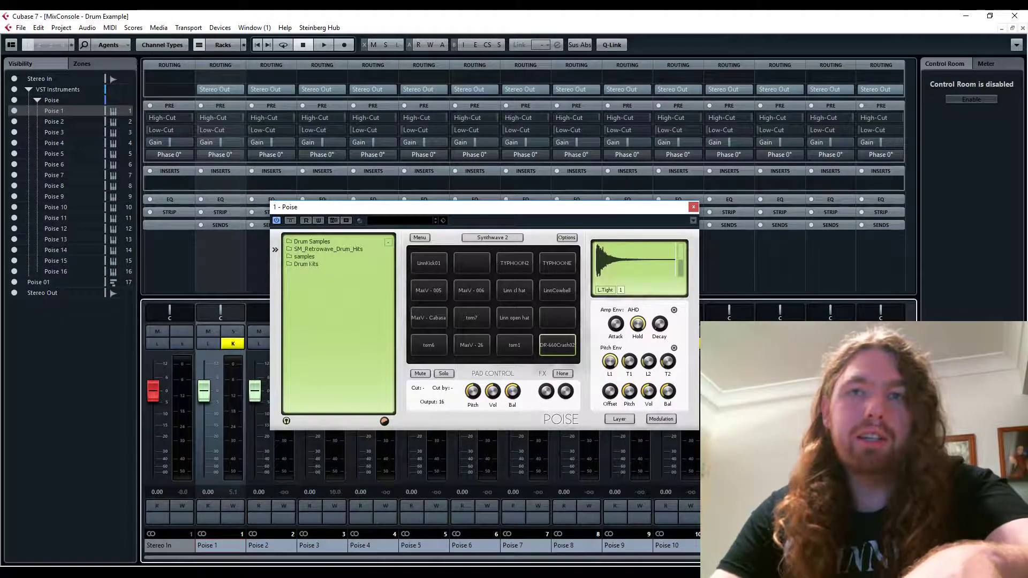
scroll(418, 544, right, 2)
scroll(417, 545, right, 2)
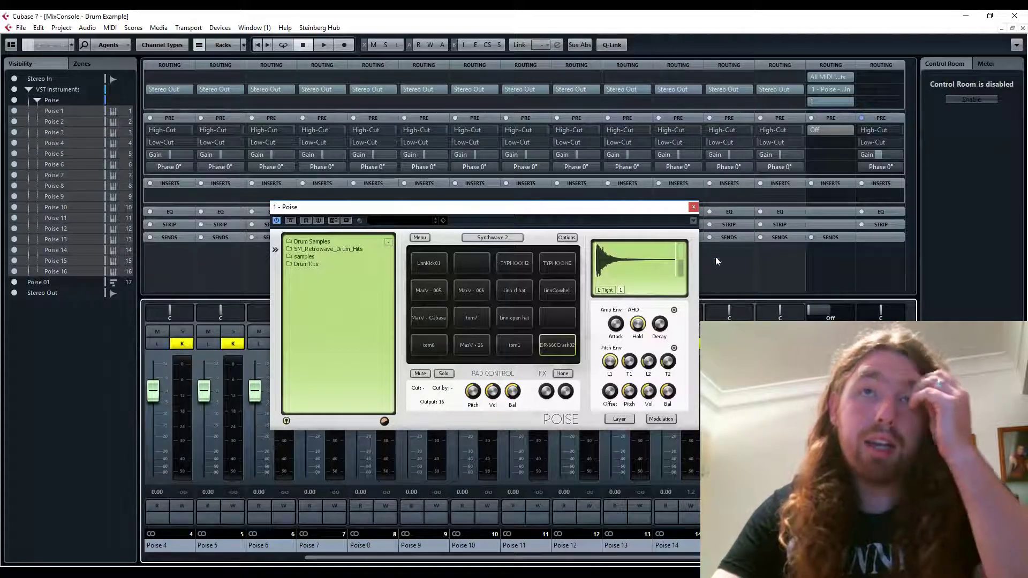
Load saved channel settings onto the selected Poise channels, and close the Poise editor and the MixConsole
click(1016, 44)
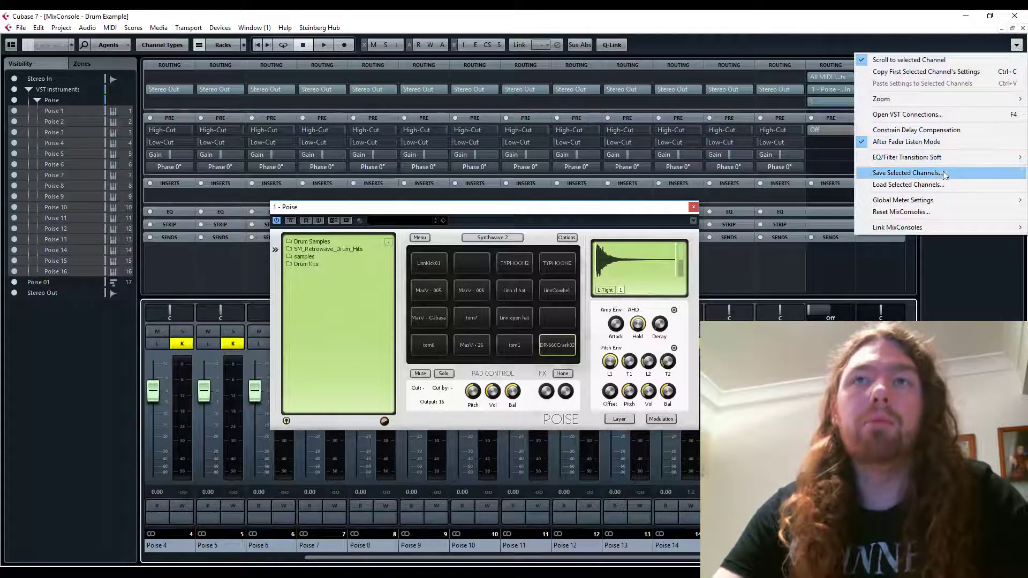
click(905, 188)
double_click(88, 88)
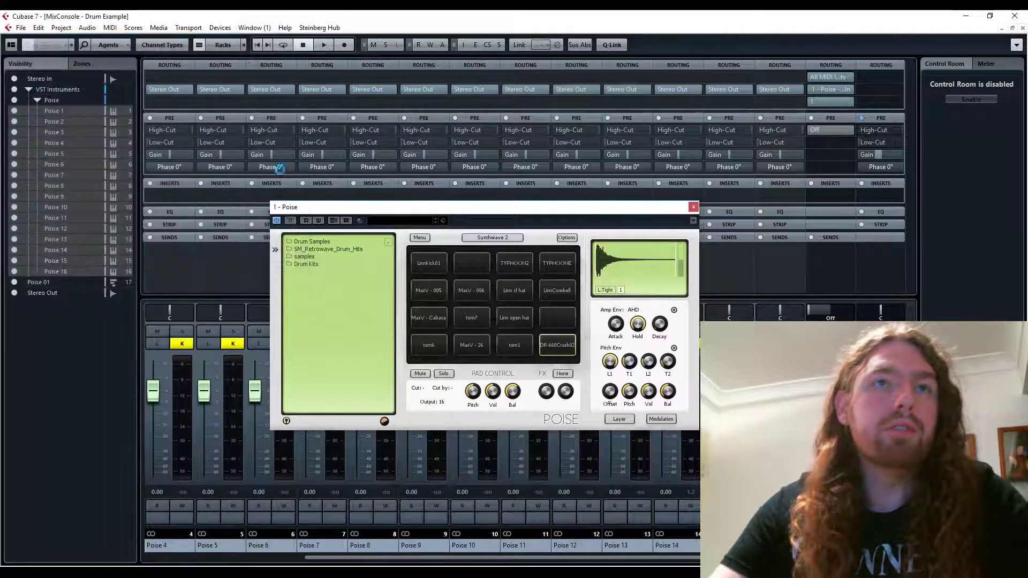
click(693, 207)
key(F3)
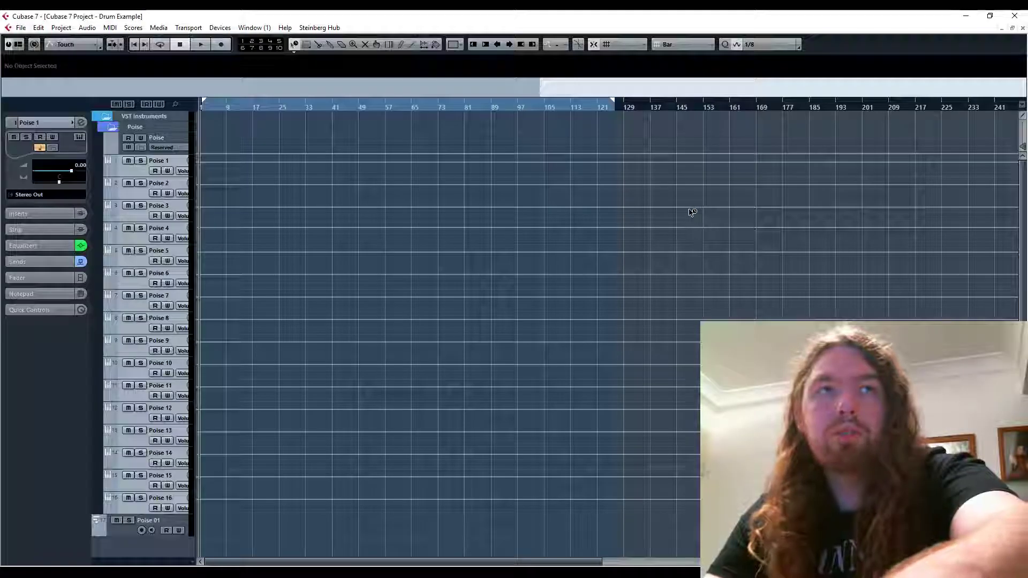
Reopen the Poise editor from the VST Instruments rack and place it beside the rack
click(219, 27)
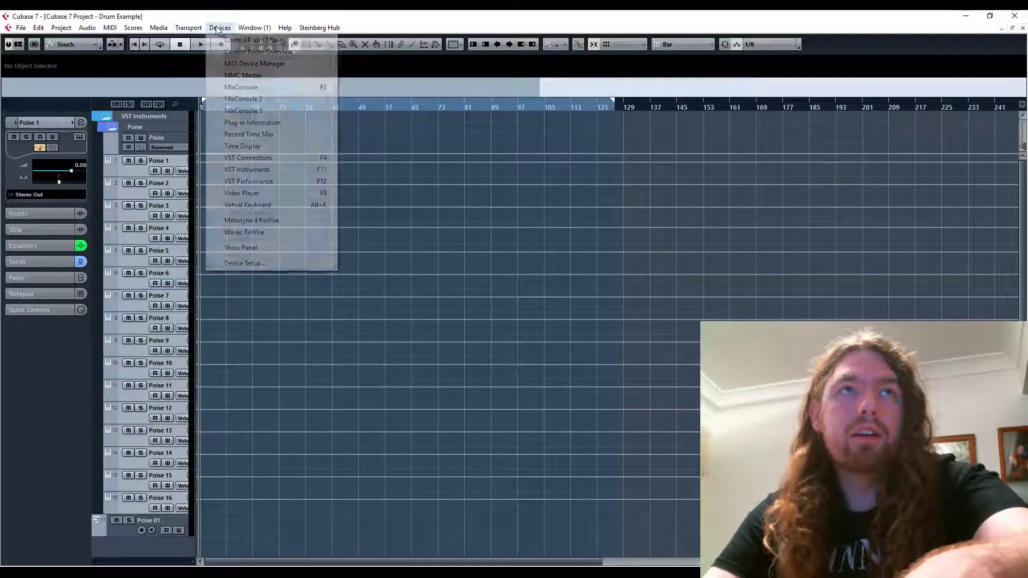
click(277, 171)
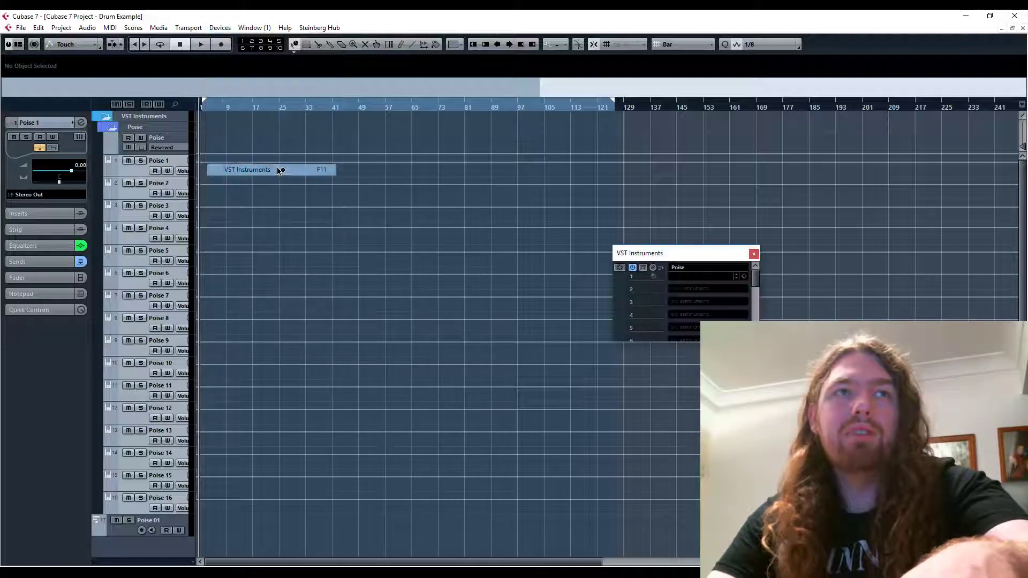
click(653, 267)
drag(487, 214, 400, 212)
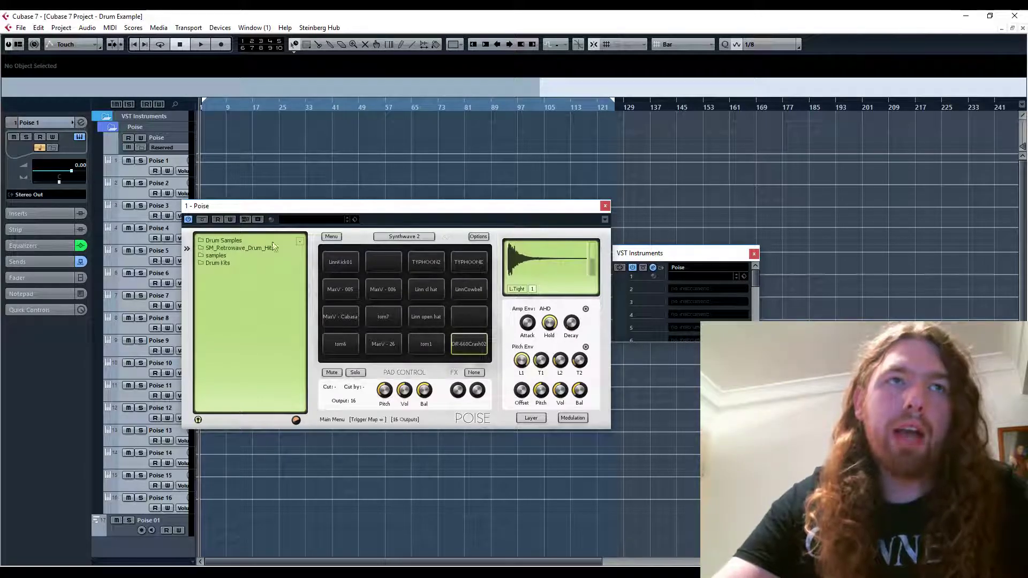
Browse the drum machine folders under Drum Samples, auditioning several samples from the Casio MT-100 folder
double_click(214, 240)
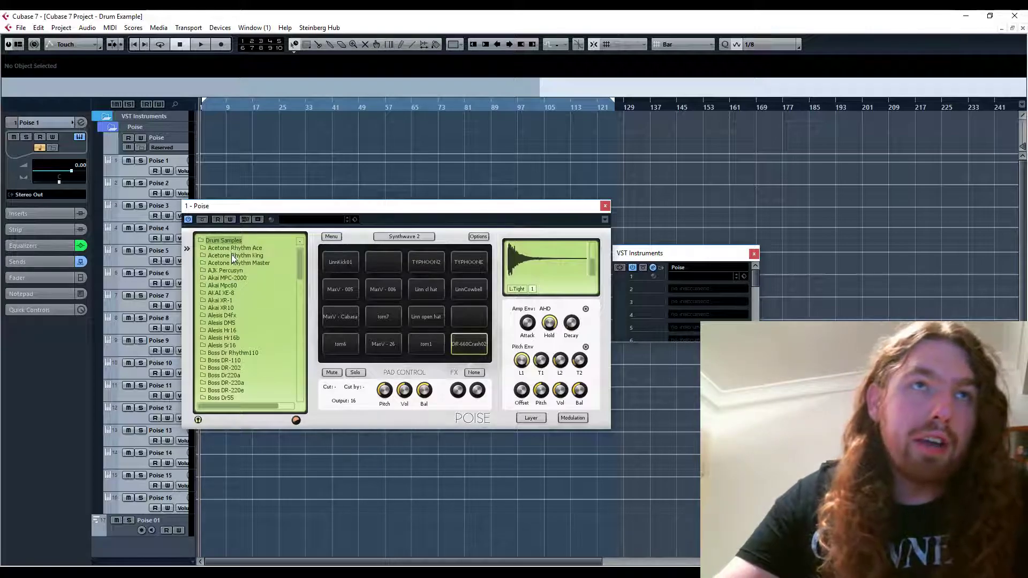
scroll(231, 262, down, 1)
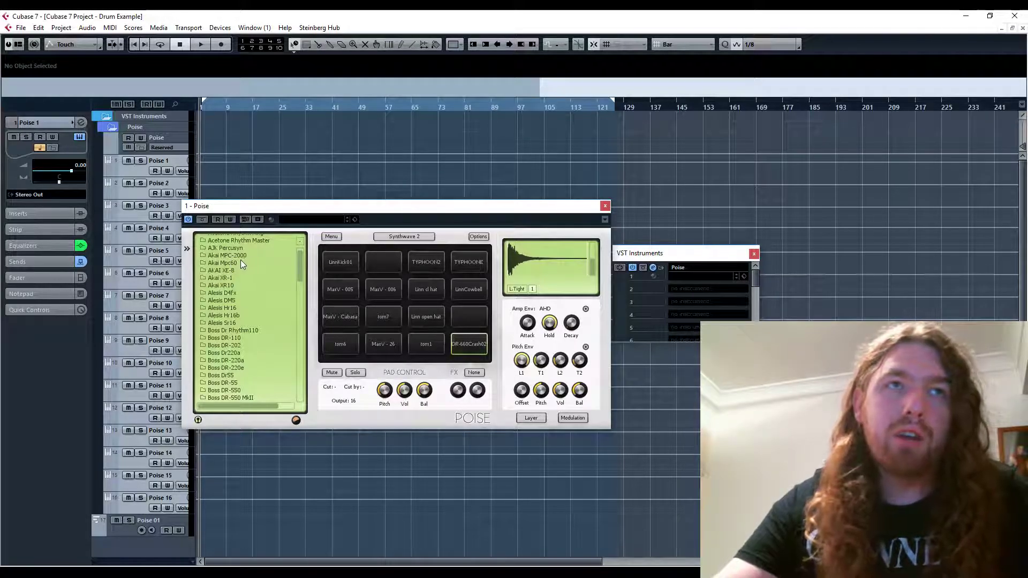
scroll(232, 262, down, 6)
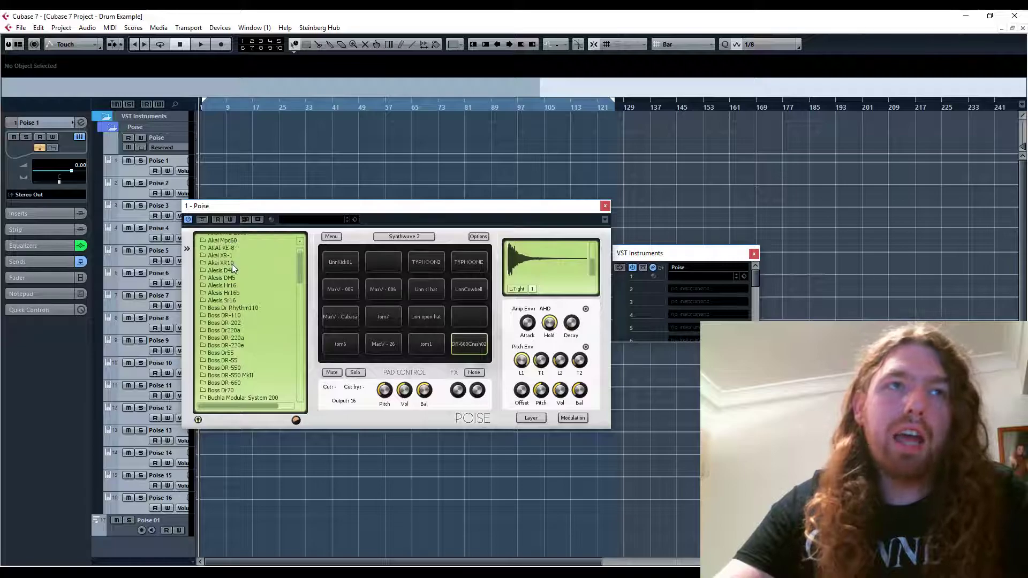
click(224, 293)
click(219, 307)
click(219, 331)
click(220, 346)
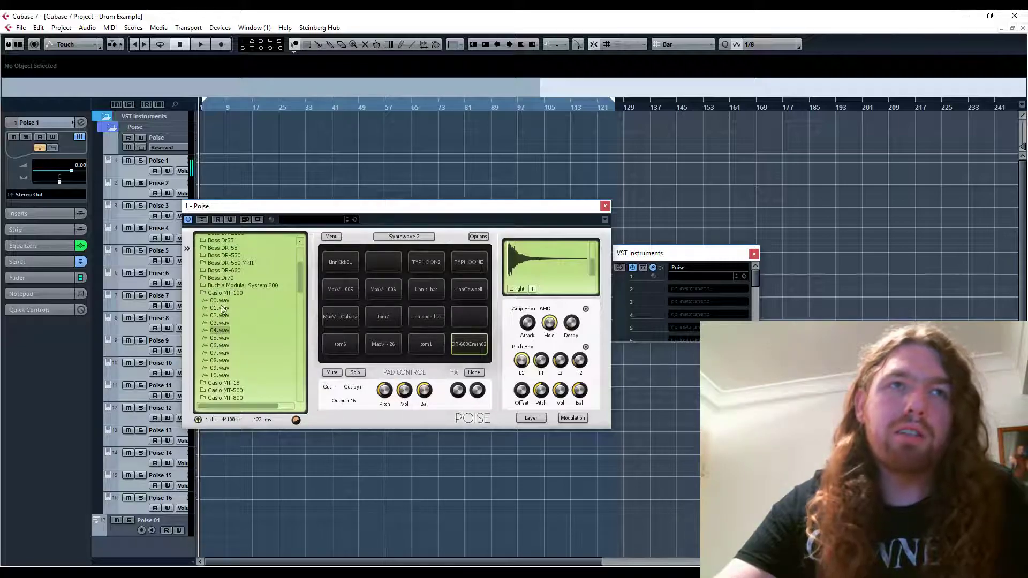
click(204, 294)
scroll(213, 323, down, 5)
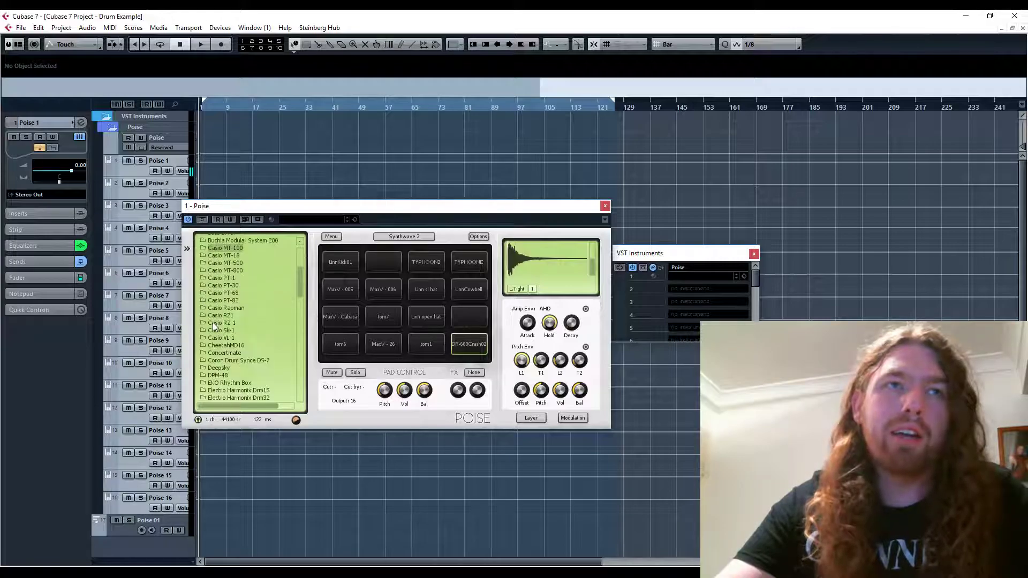
scroll(212, 322, down, 3)
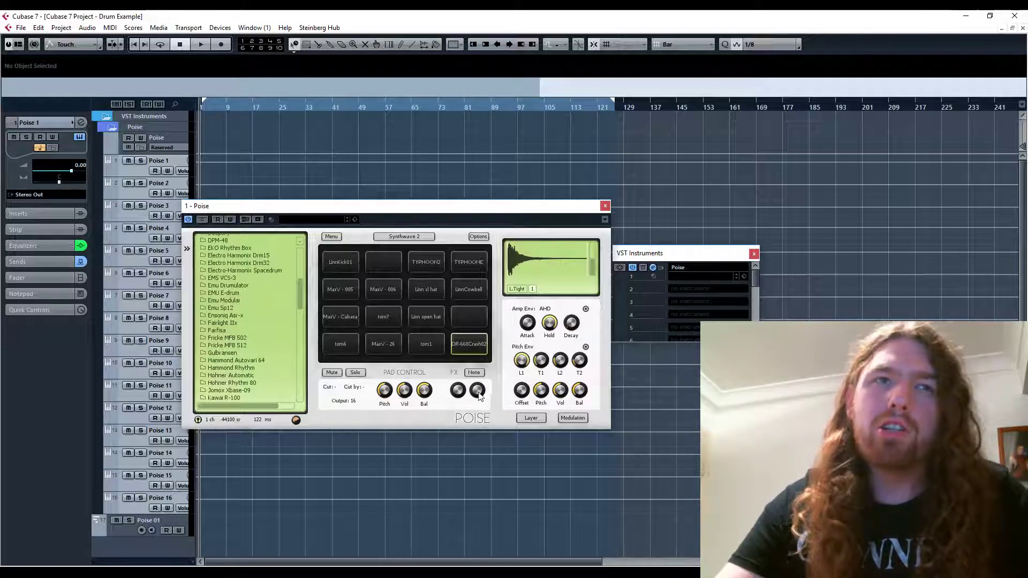
scroll(267, 332, down, 7)
scroll(259, 347, down, 10)
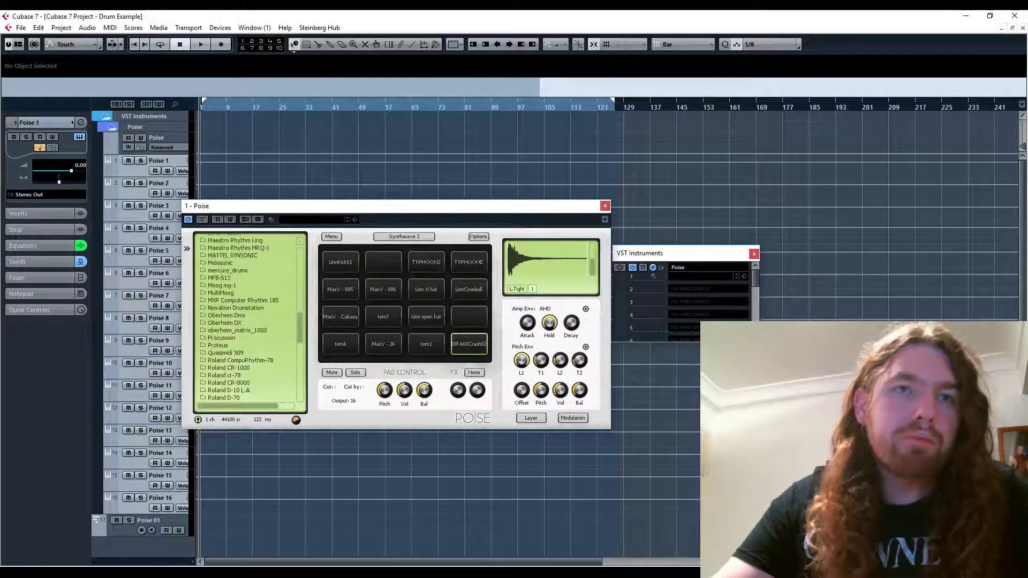
Switch to the browser and open the 200 Drum Machine Samples link from the Reddit list of synthwave VSTs and samples
key(alt+Tab)
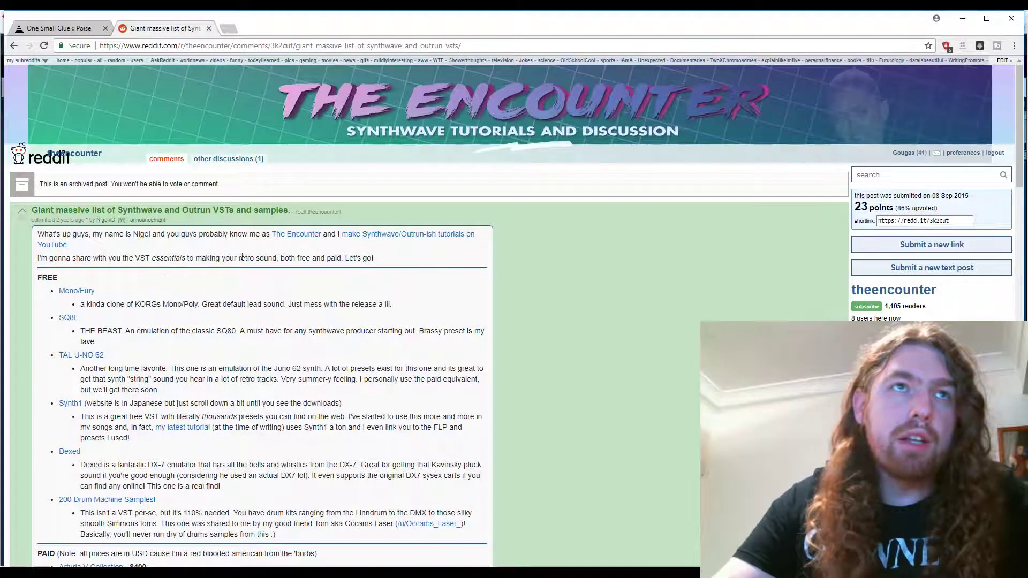
scroll(317, 234, down, 1)
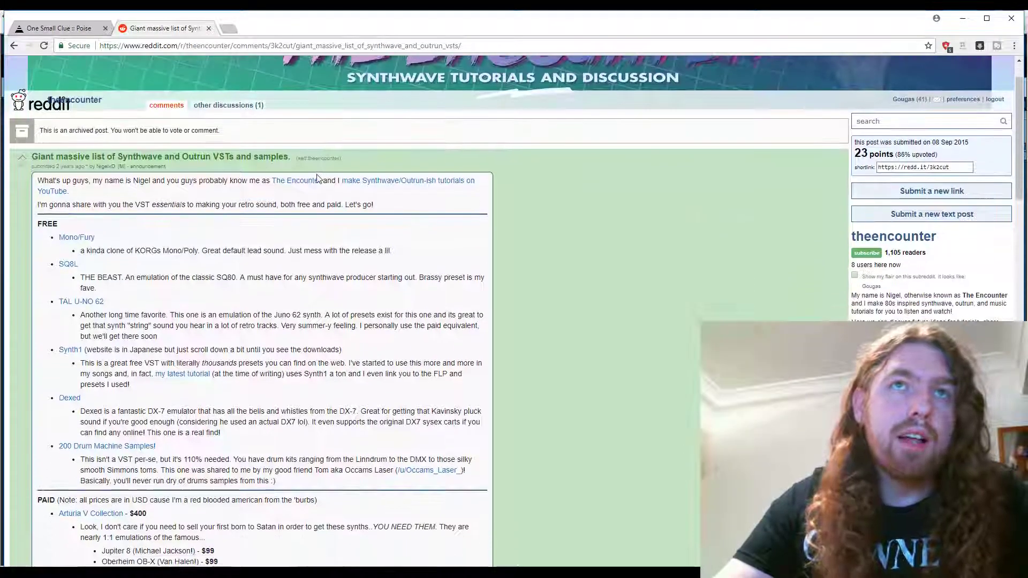
scroll(317, 178, up, 1)
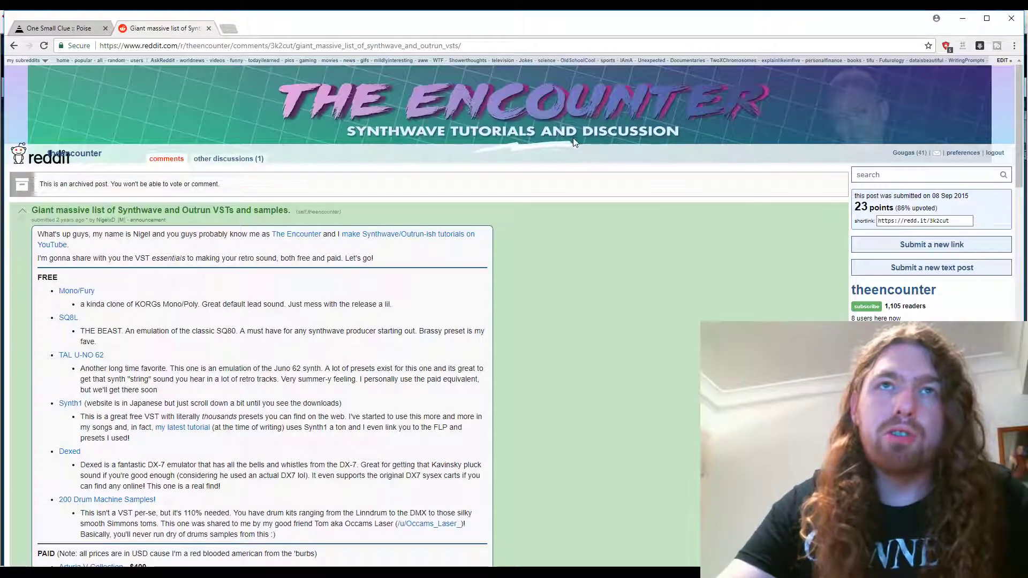
scroll(228, 377, down, 2)
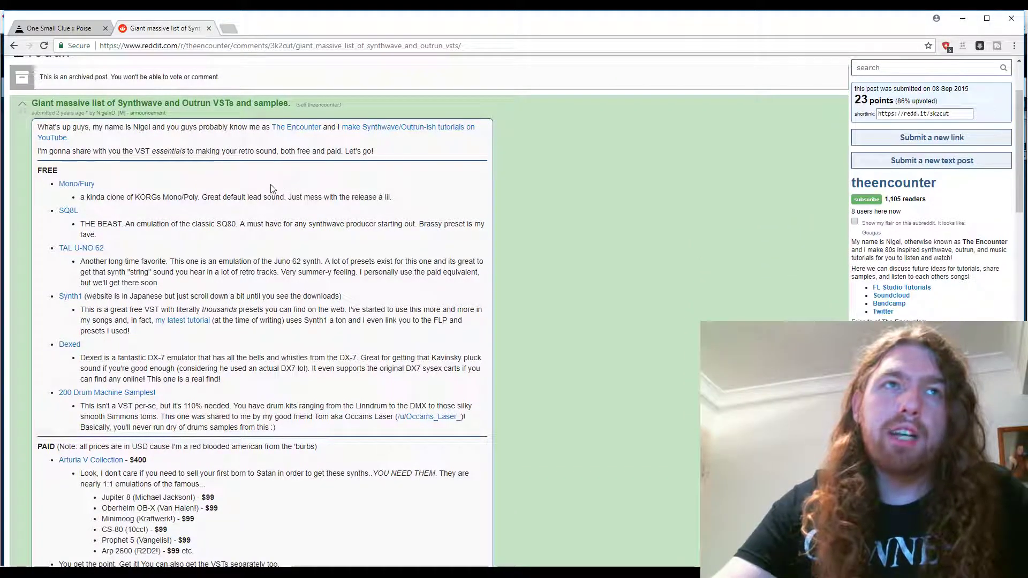
click(105, 396)
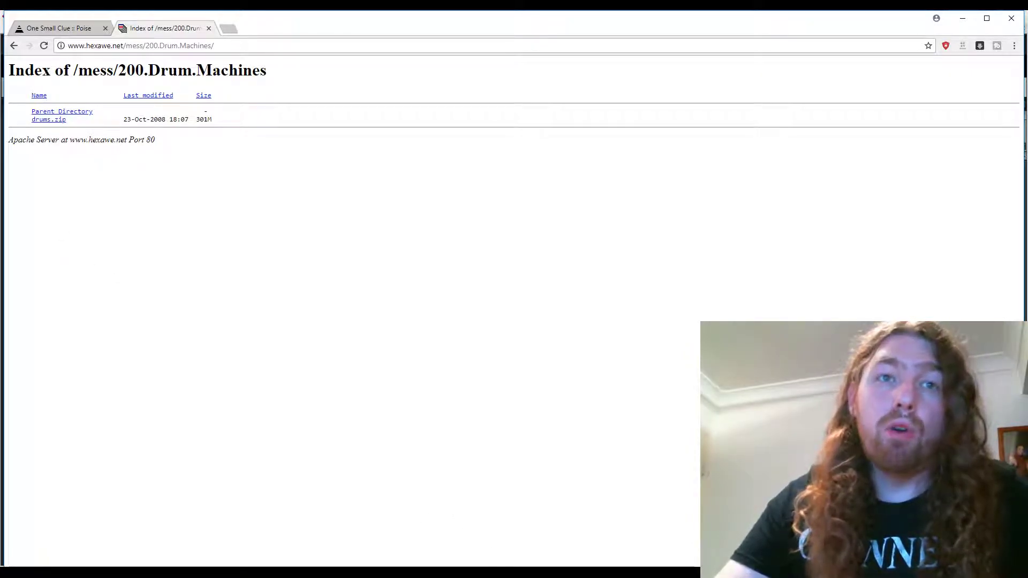
Switch back to Cubase and look through the drum machine folders in Poise's sample browser
key(alt+Tab)
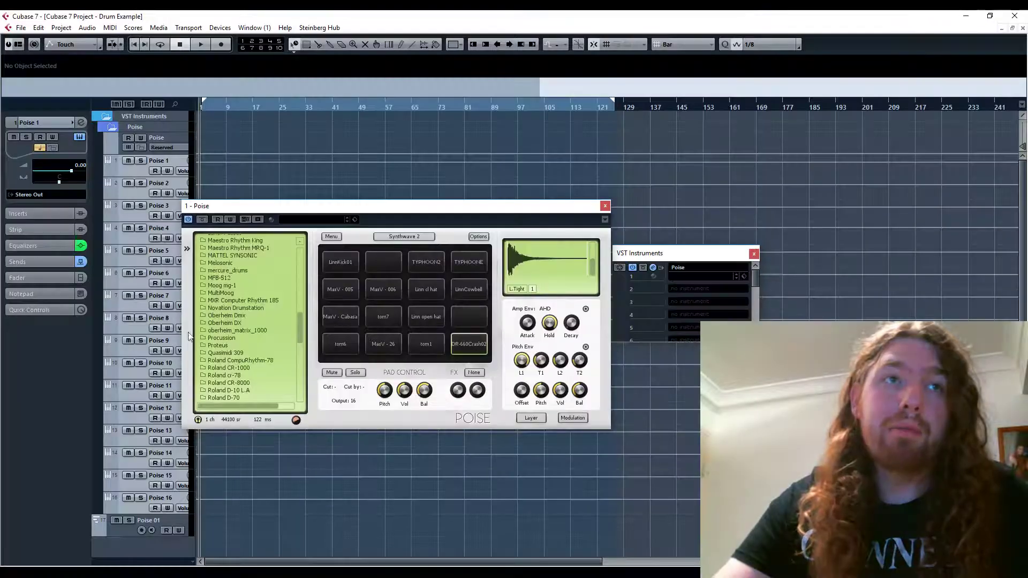
scroll(220, 320, down, 3)
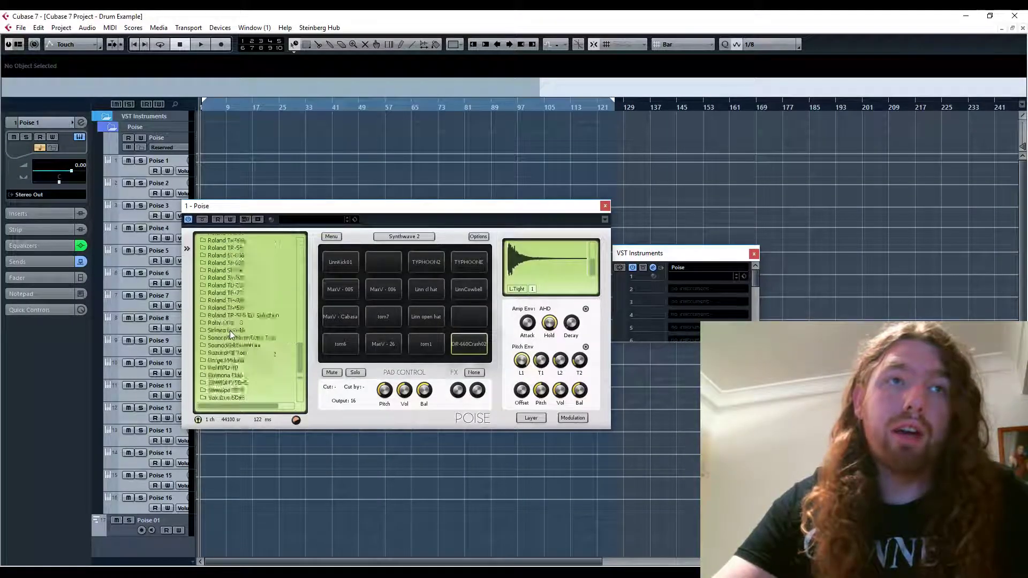
scroll(230, 333, up, 8)
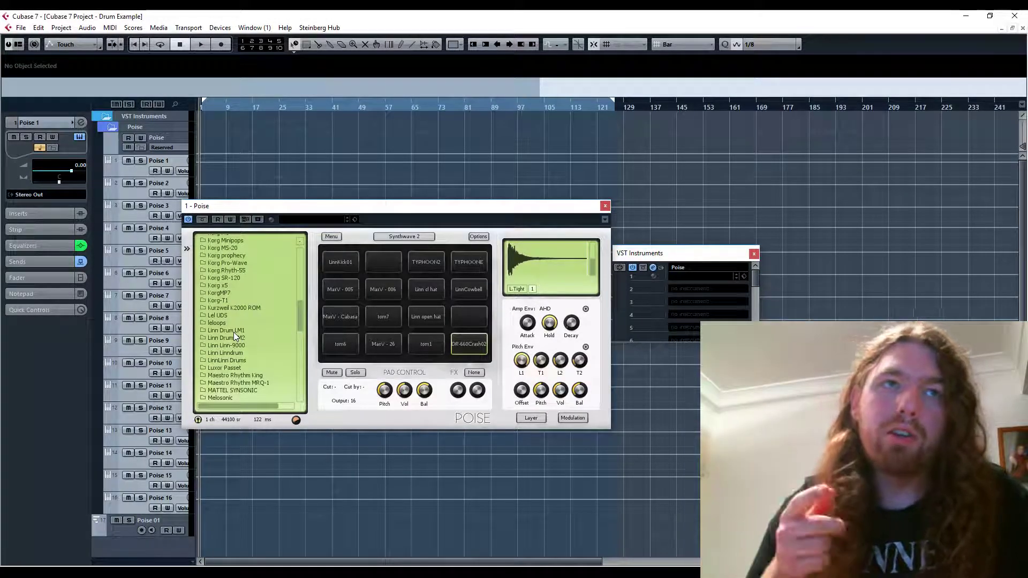
scroll(233, 332, down, 5)
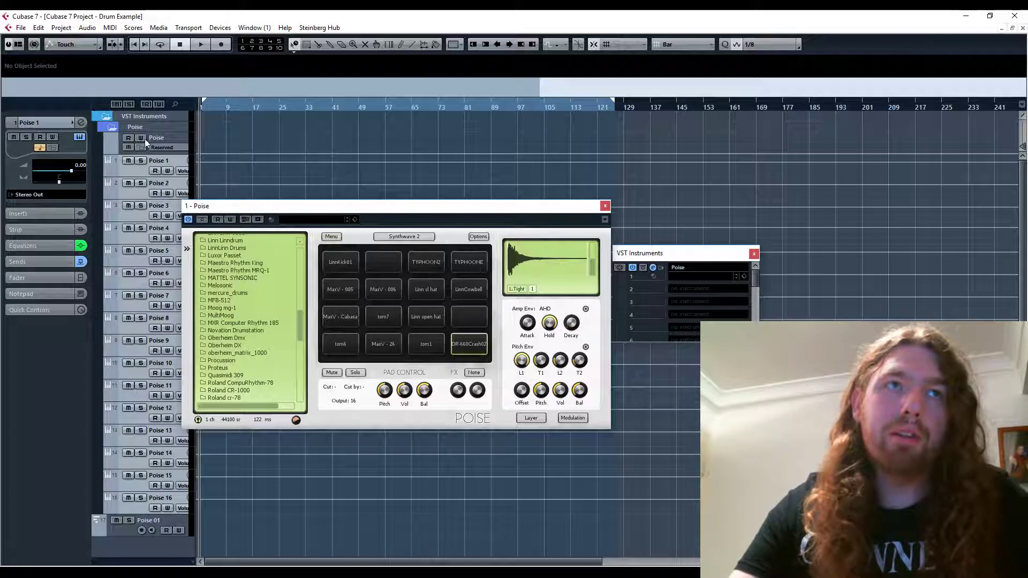
Show the equalizer settings of the Poise 1 channel, and reselect the Poise 01 MIDI track
click(131, 172)
click(33, 245)
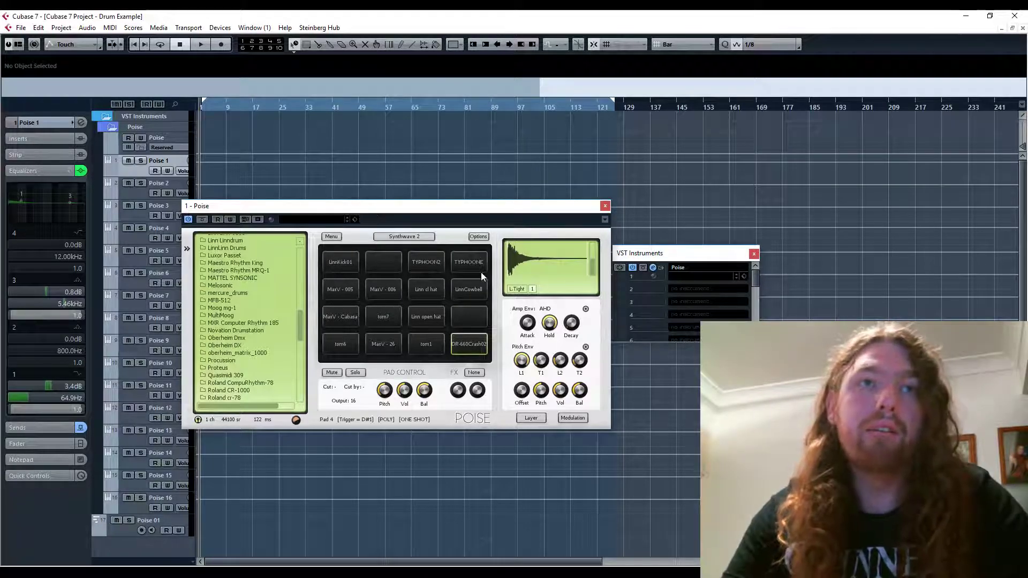
click(127, 533)
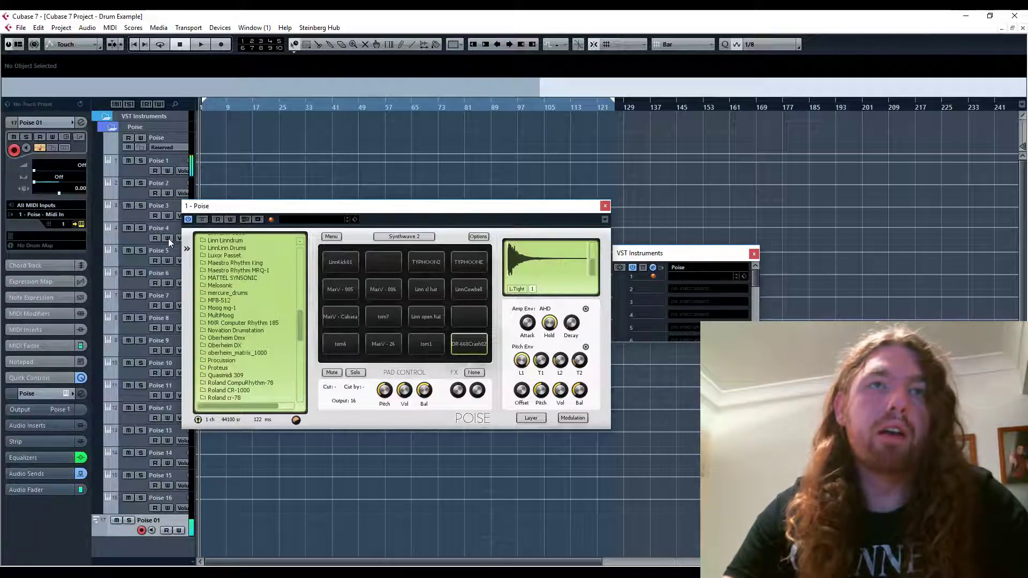
Select the LinnKick01 pad and inspect each of its four sample layers
click(333, 268)
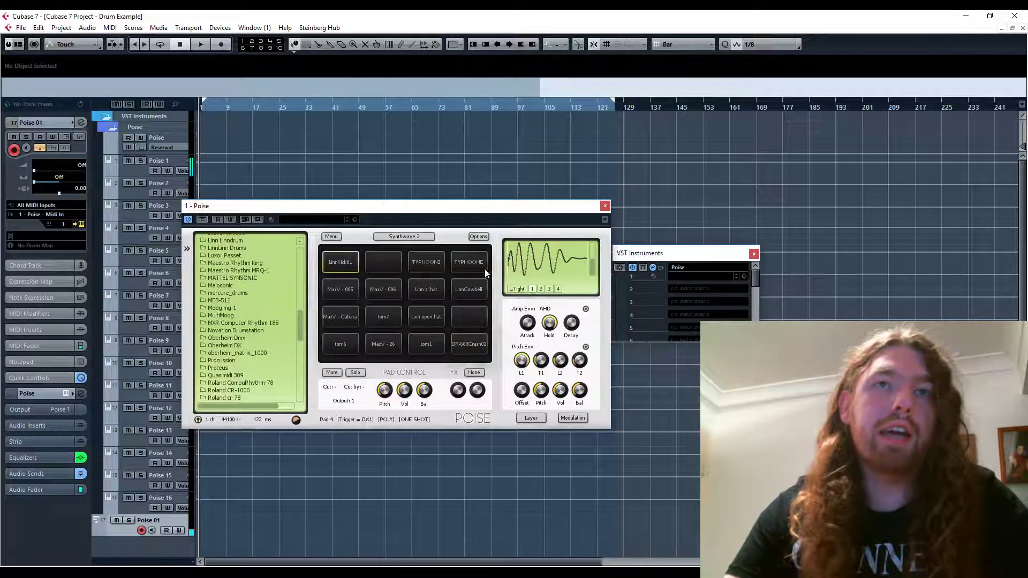
click(540, 291)
click(532, 289)
click(549, 290)
click(557, 289)
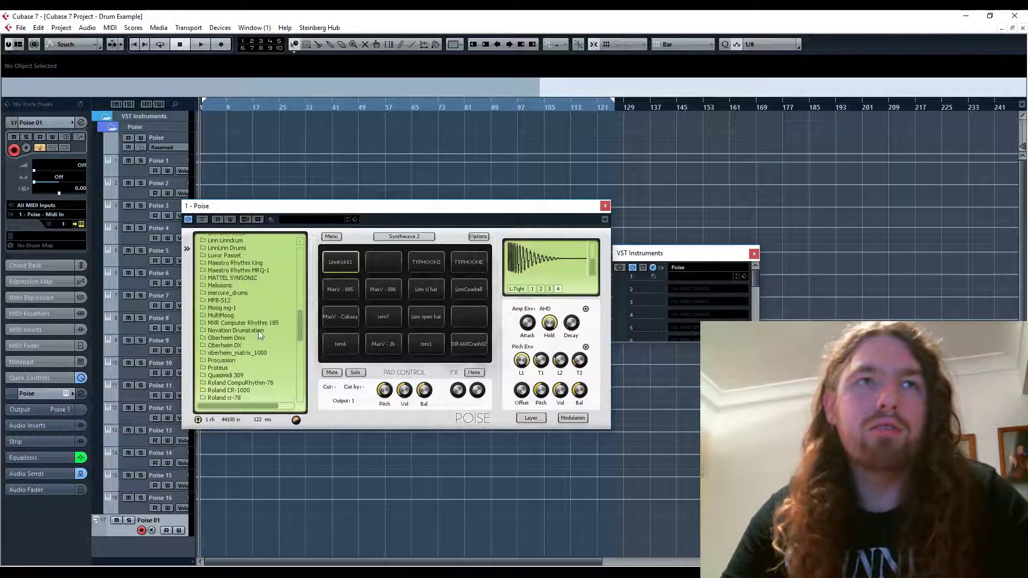
Audition samples from the Simmons Clap and Simmons SD-8 folders in Poise's browser, and collapse both folders
drag(301, 329, 300, 362)
click(228, 313)
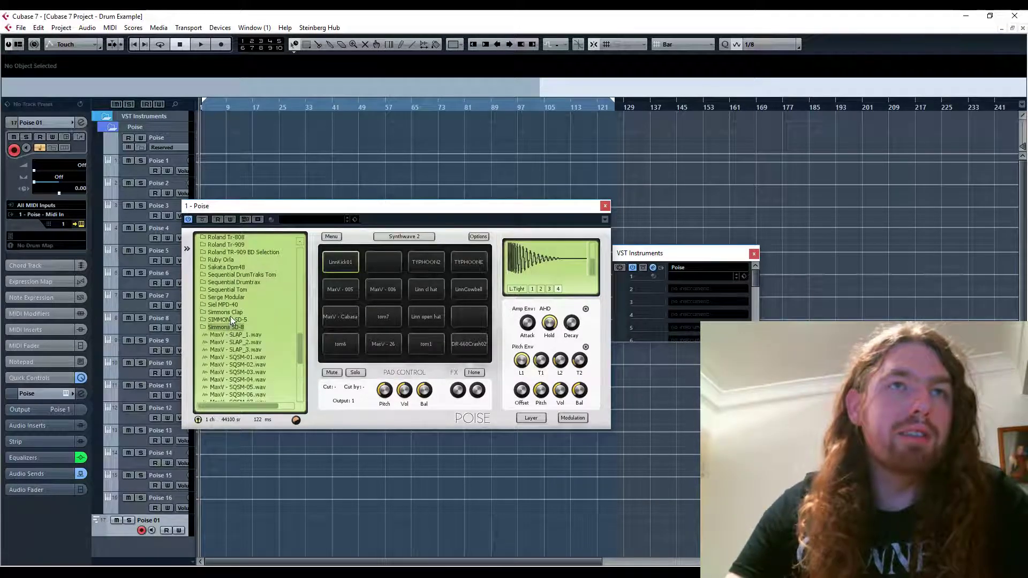
click(240, 335)
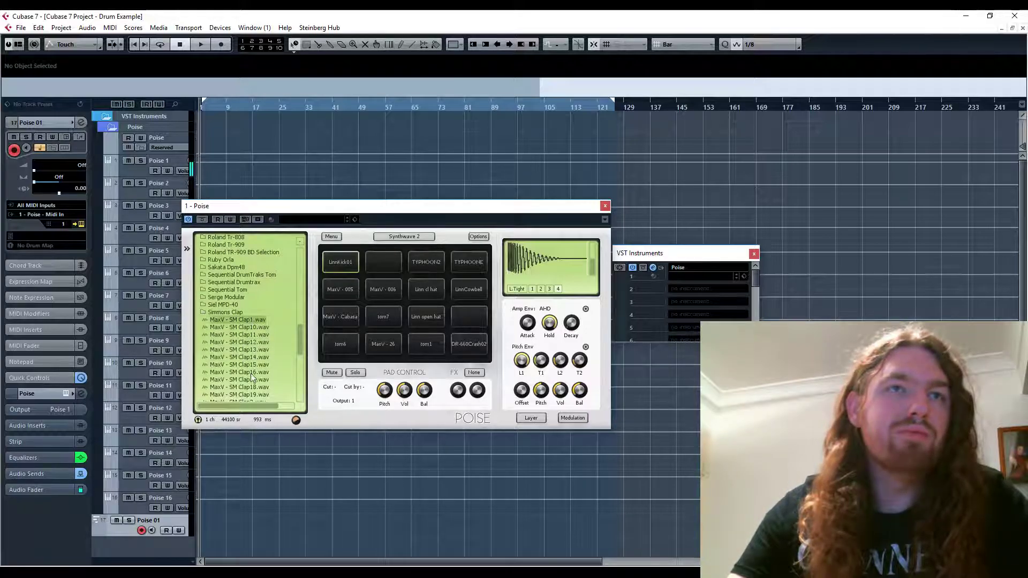
click(239, 387)
click(208, 313)
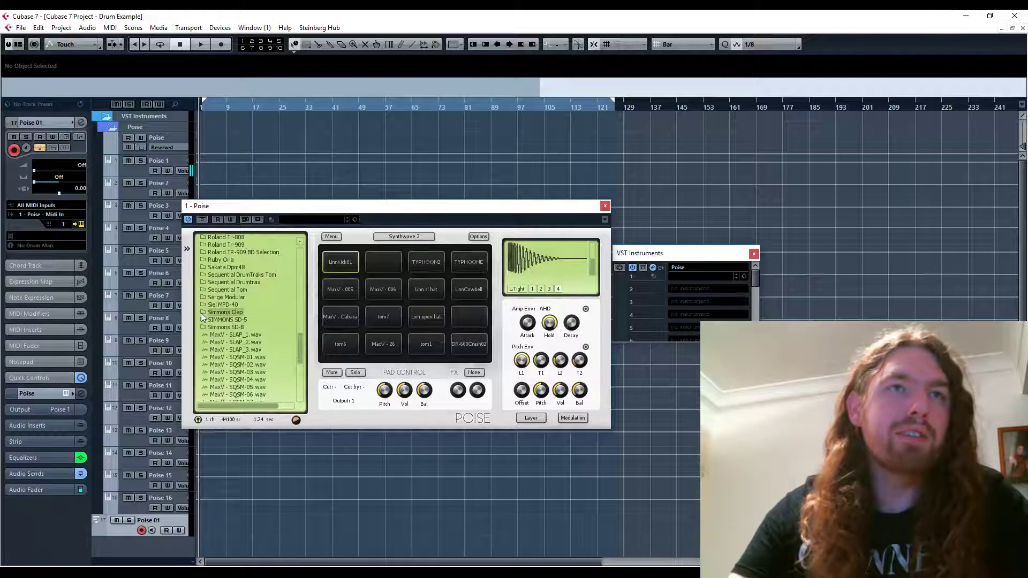
click(234, 357)
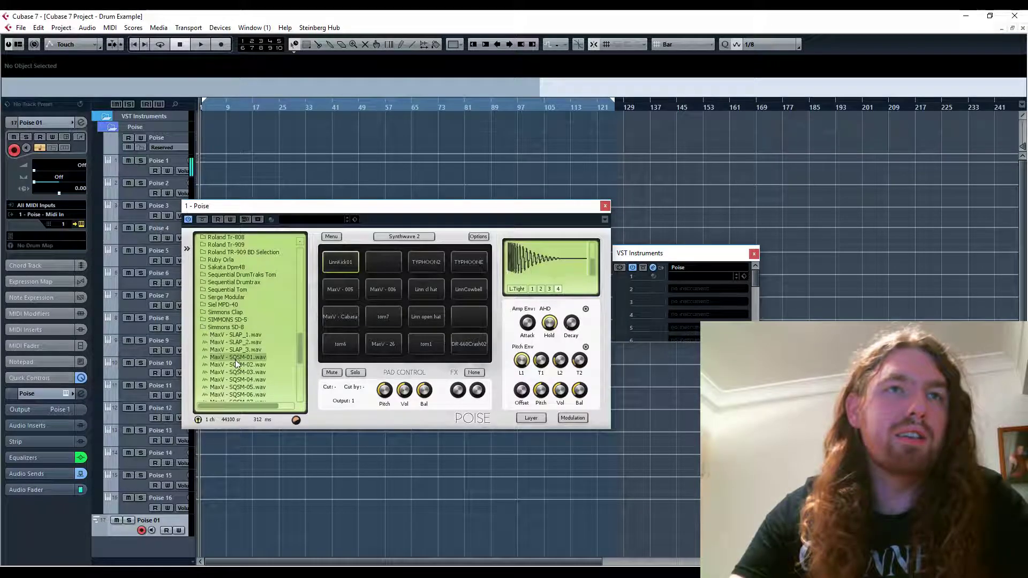
click(243, 394)
click(208, 327)
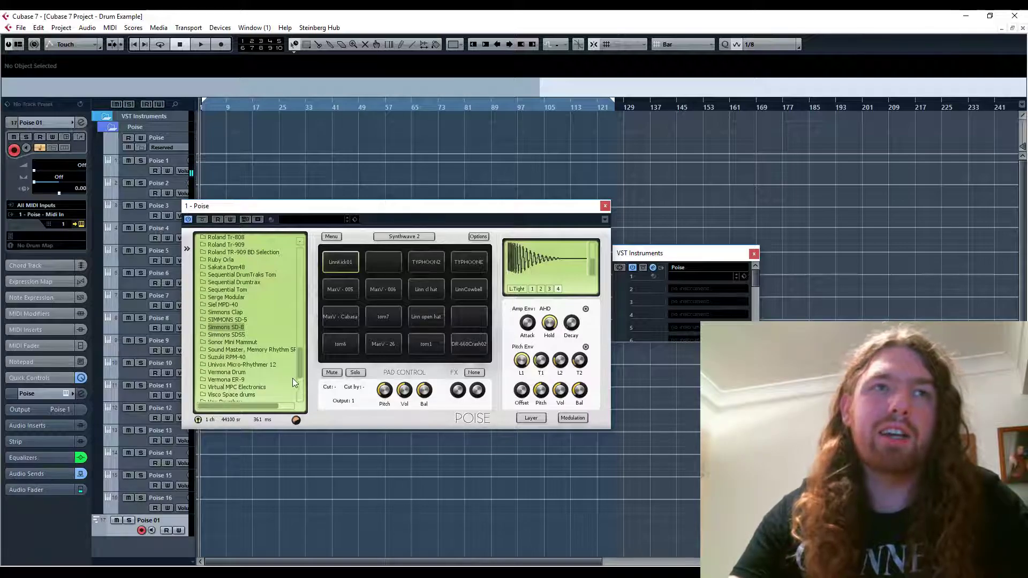
Switch to the browser to show the One Small Clue page for the Poise percussion sampler, and return to Cubase
scroll(225, 325, up, 2)
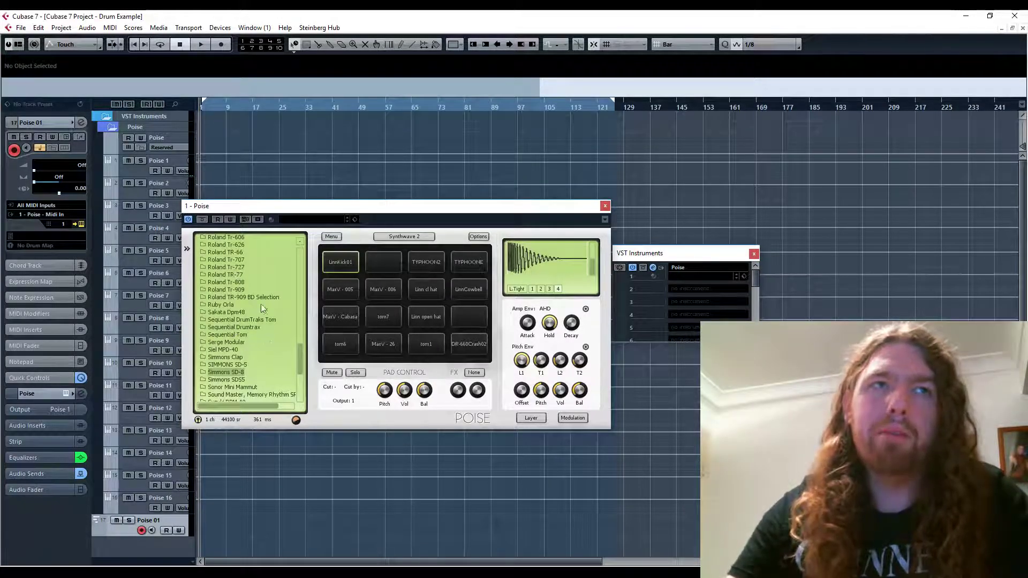
scroll(226, 302, up, 2)
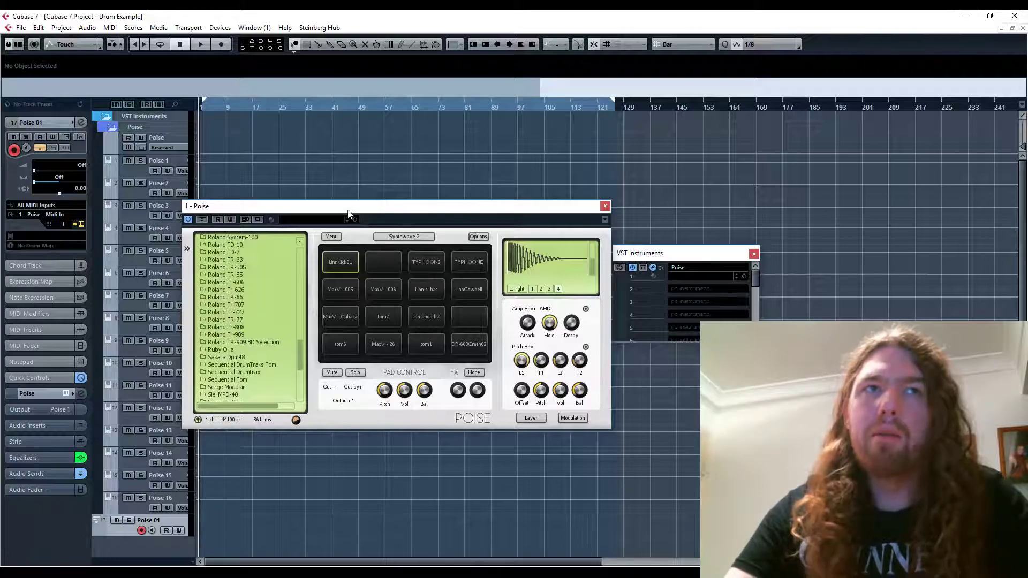
key(alt+Tab)
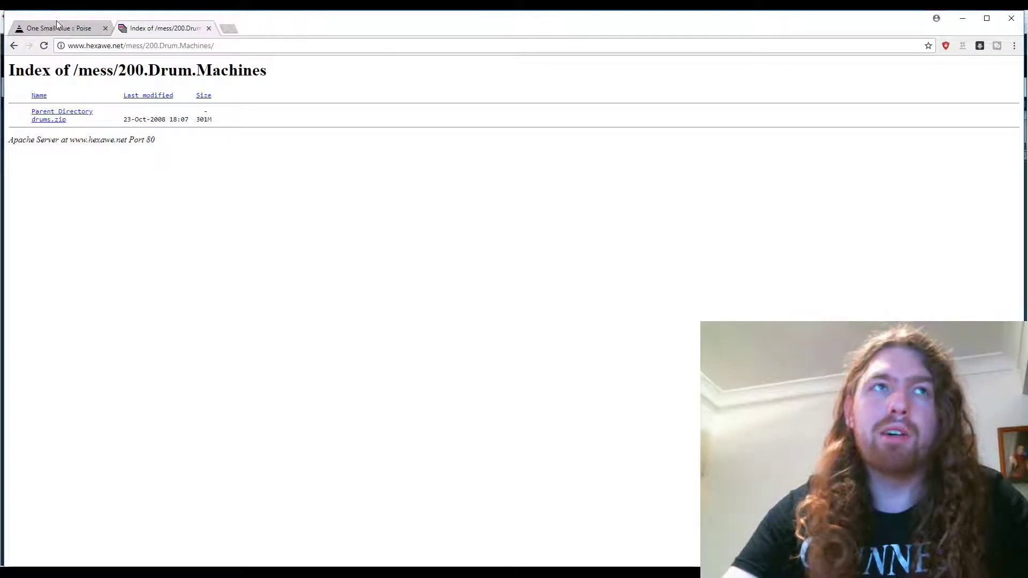
key(ctrl+shift+Tab)
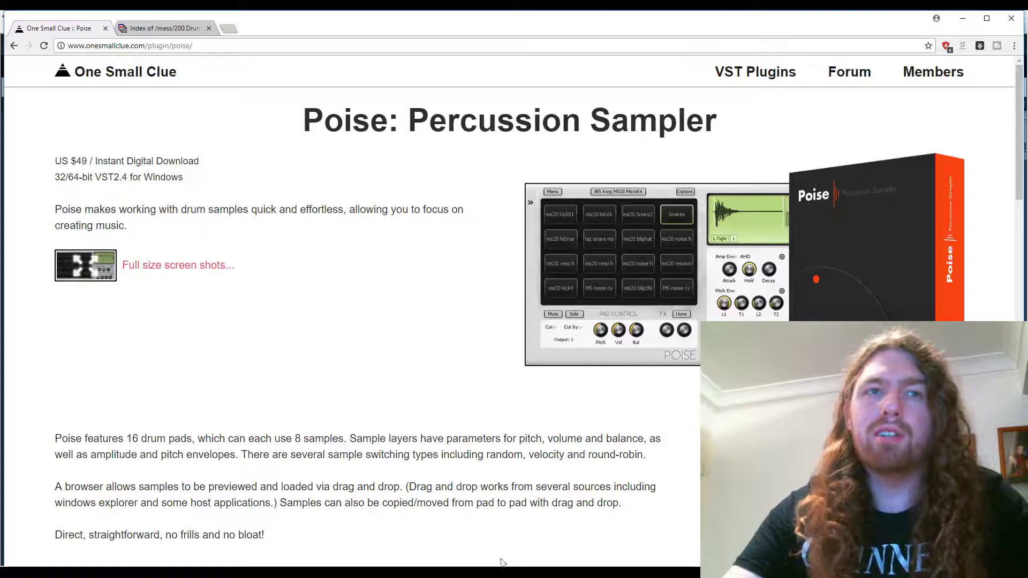
key(alt+Tab)
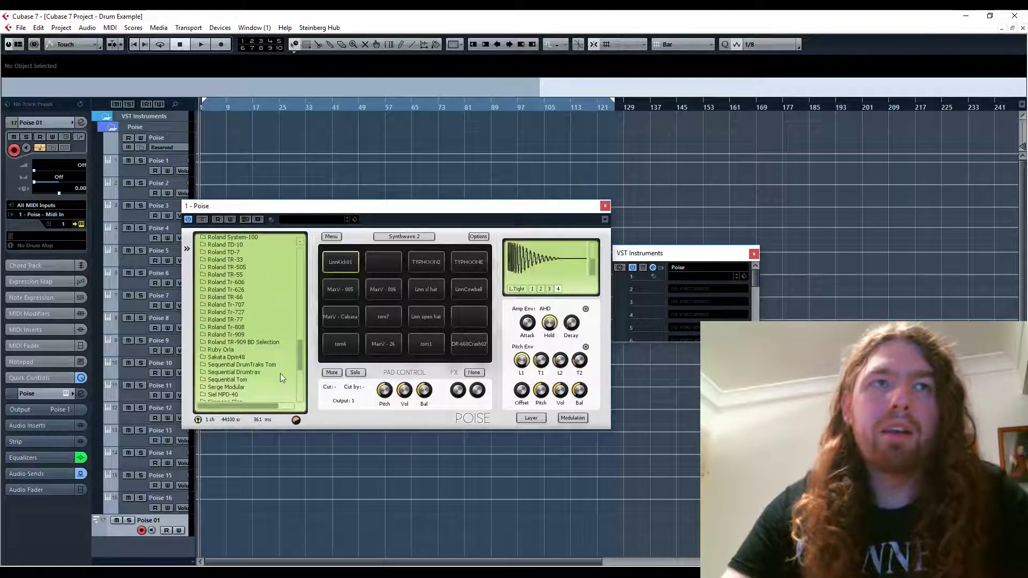
Expand the Linn Drum LM1 folder in Poise's browser and audition its bass, claps, hi-hat, ride, shaker and snare samples
drag(300, 358, 301, 317)
click(237, 304)
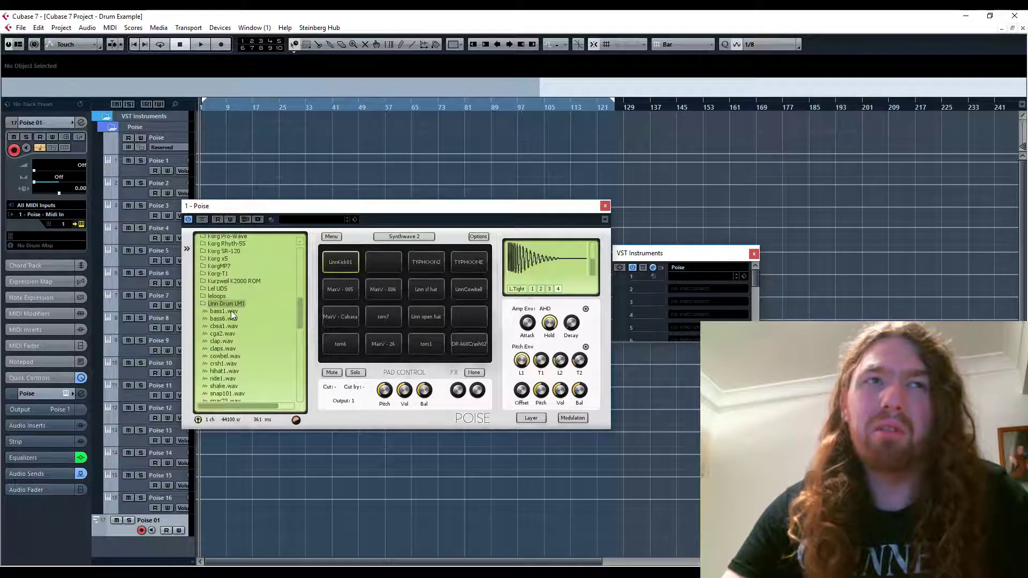
click(233, 311)
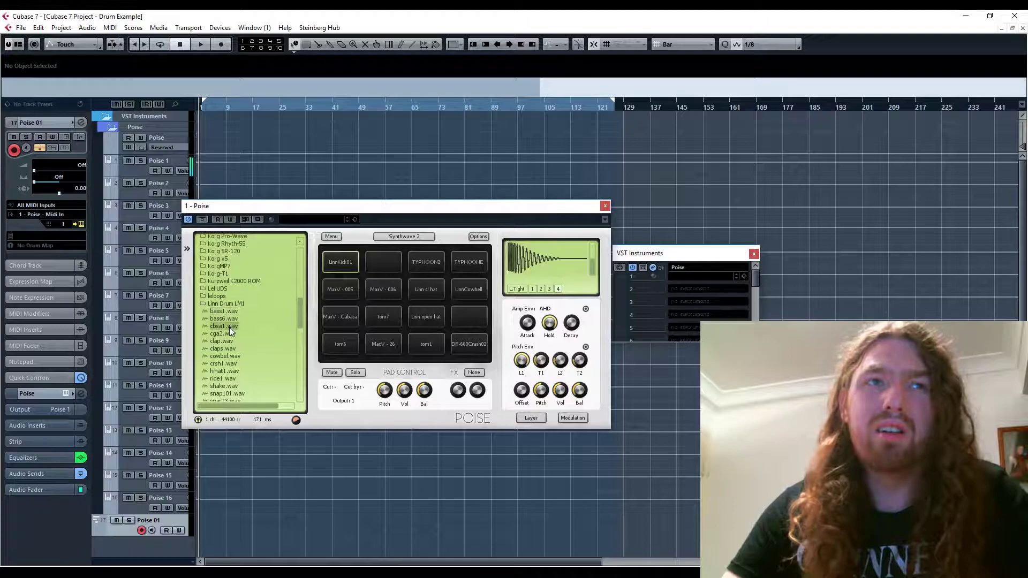
click(224, 349)
click(223, 363)
click(223, 372)
click(221, 379)
click(220, 386)
click(221, 394)
scroll(223, 396, down, 2)
click(225, 378)
click(226, 364)
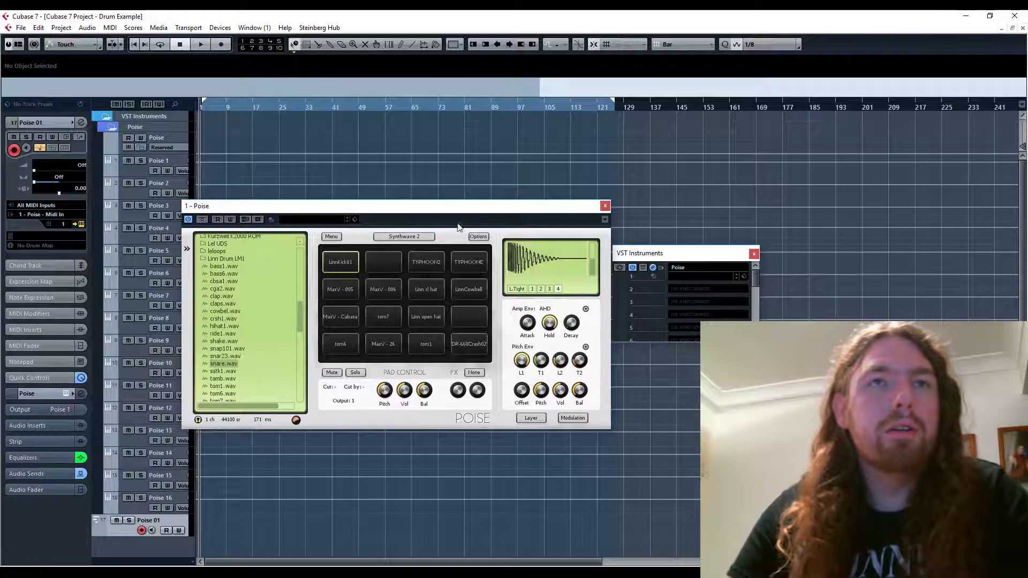
Select the TYPHOON2 pad and step through its seven sample layers
click(432, 263)
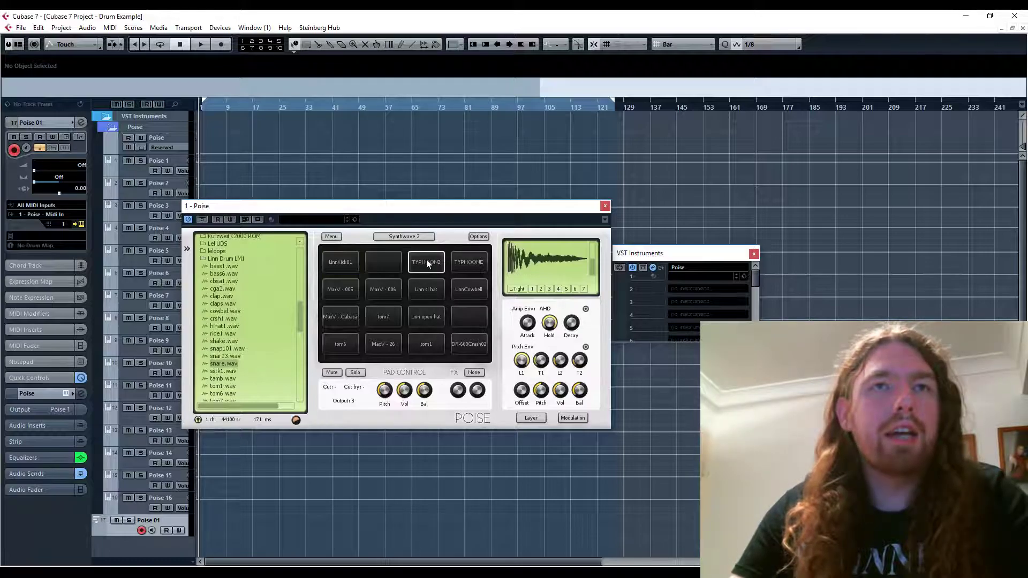
click(541, 290)
click(549, 290)
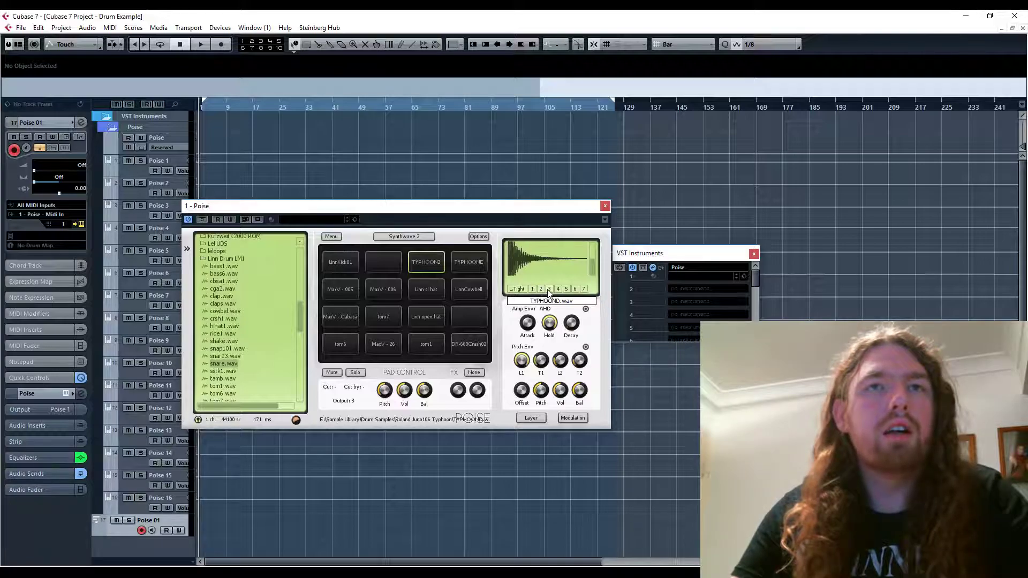
click(558, 289)
click(566, 289)
click(574, 290)
click(583, 289)
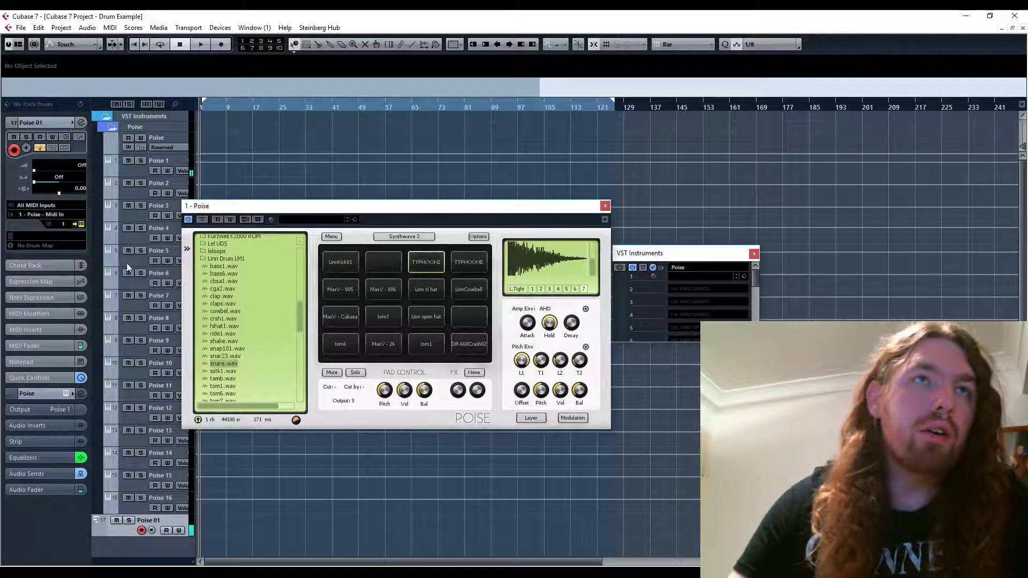
Collapse the Poise track folder and add a stereo FX channel track with the ValhallaVintageVerb_x64 effect
click(111, 129)
right_click(121, 200)
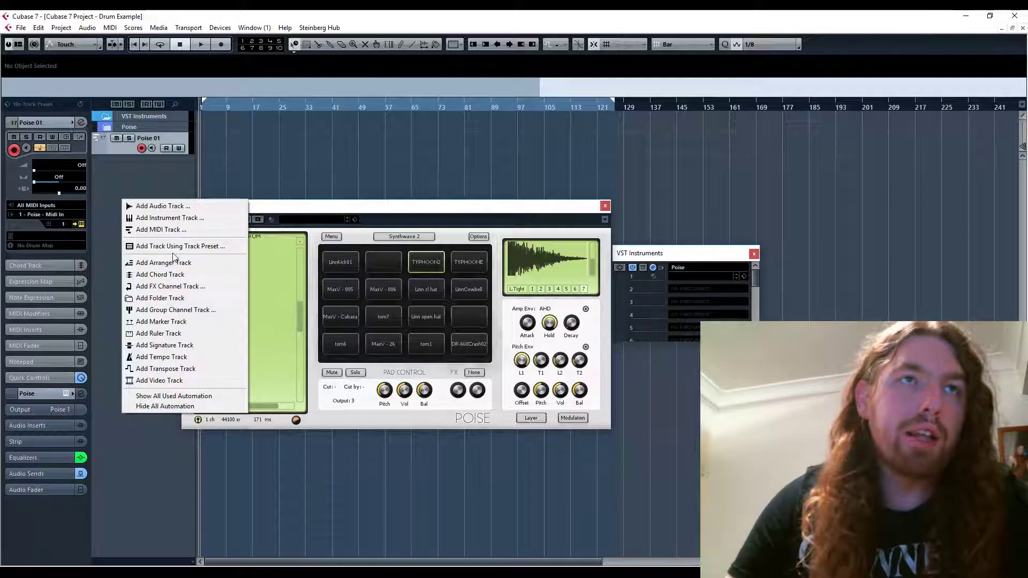
click(167, 287)
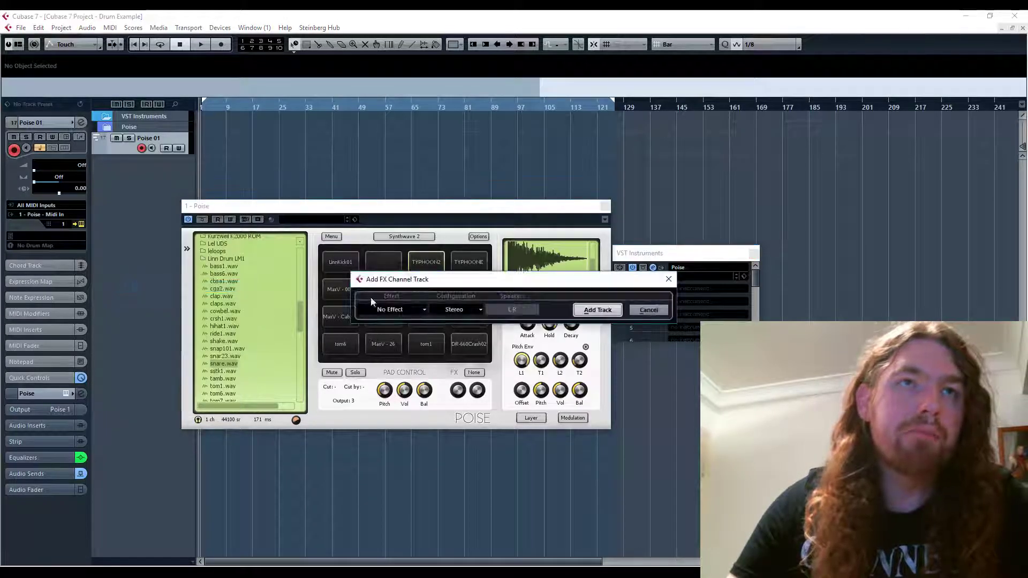
click(406, 310)
scroll(396, 469, down, 3)
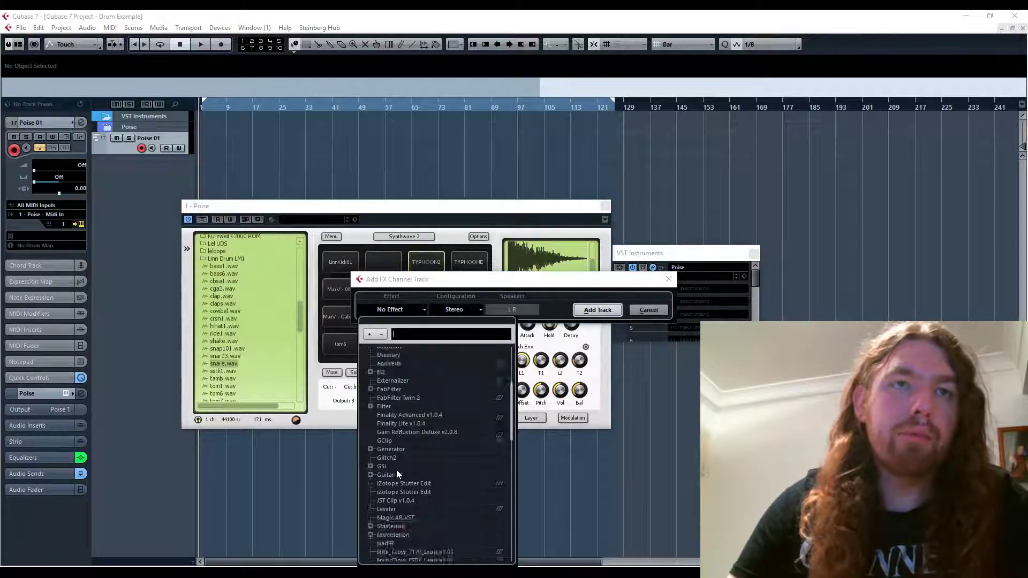
click(430, 333)
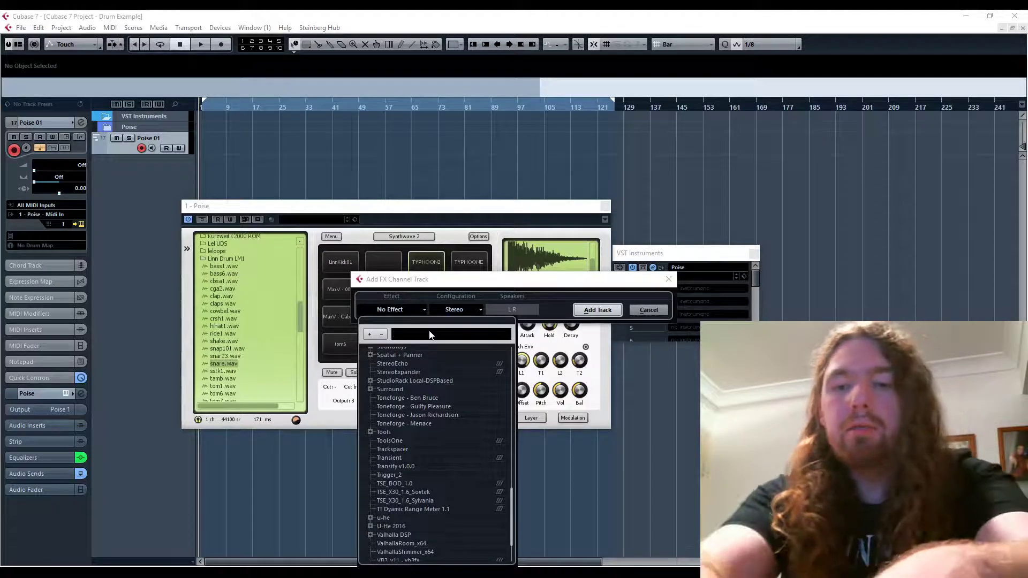
text(vintage)
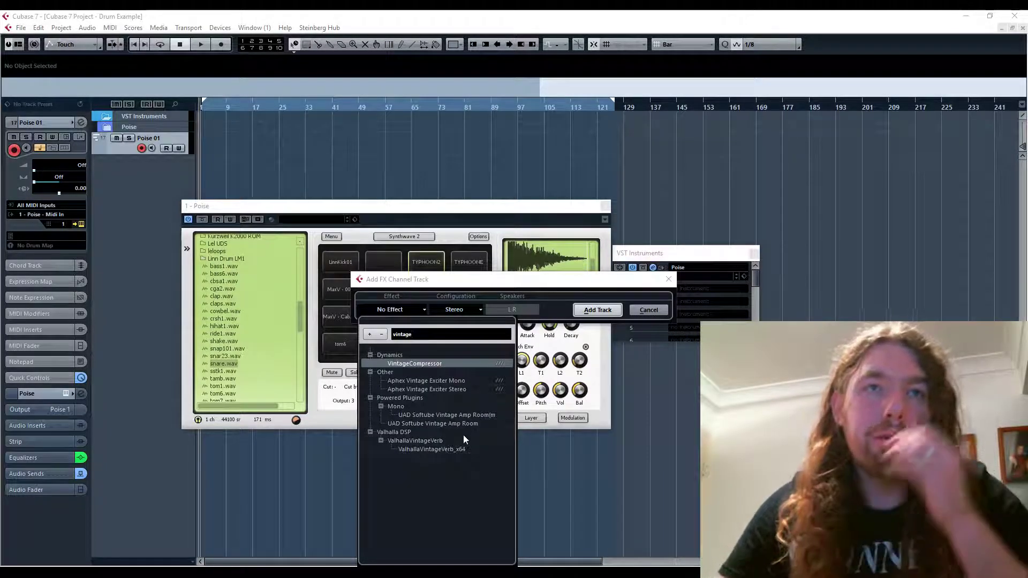
click(459, 450)
click(598, 310)
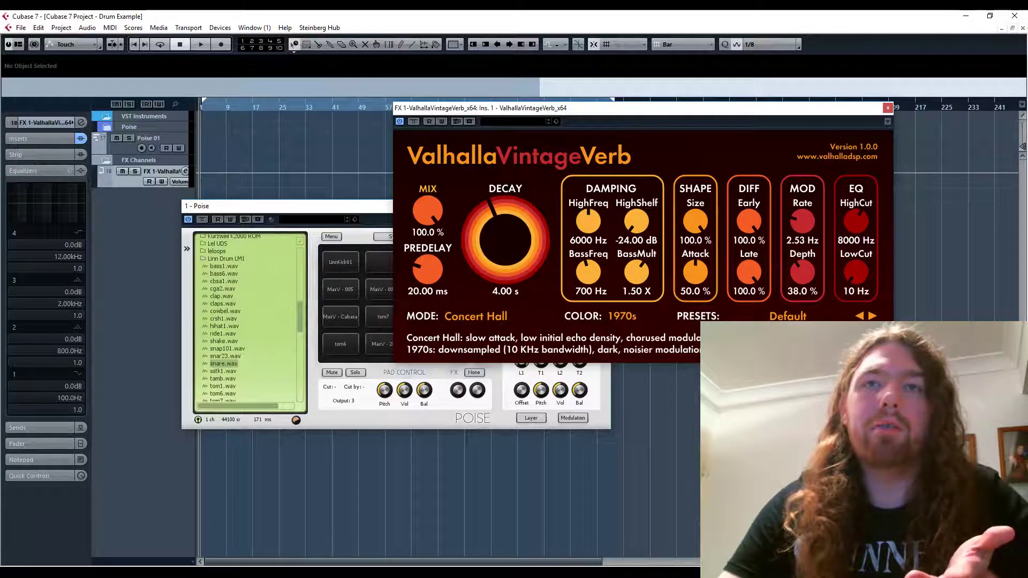
Load the Large Gated Snare reverb preset, expand the Poise folder, and route Poise 3's first send to FX 1-ValhallaVintageVerb_x64
click(910, 342)
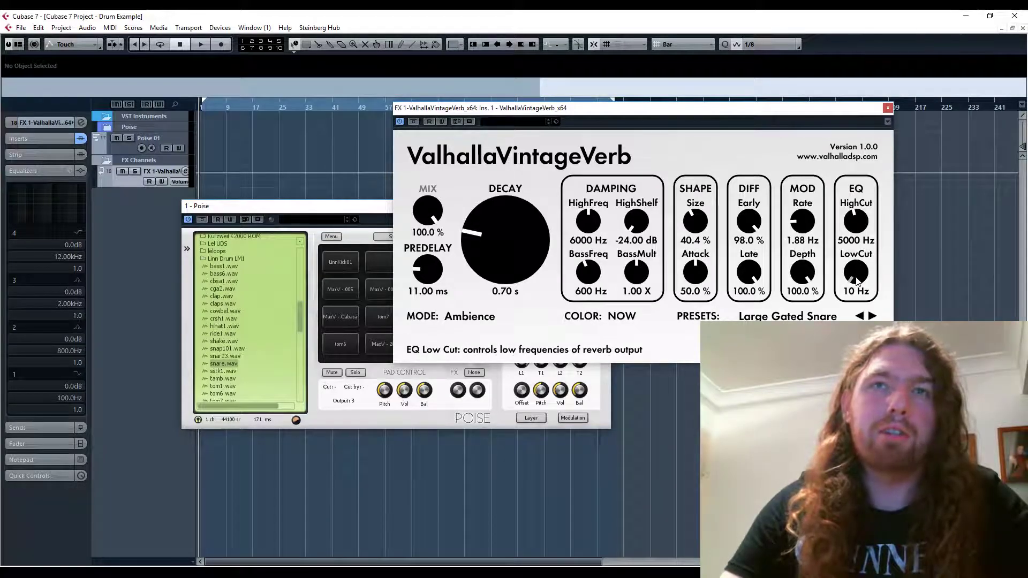
click(106, 128)
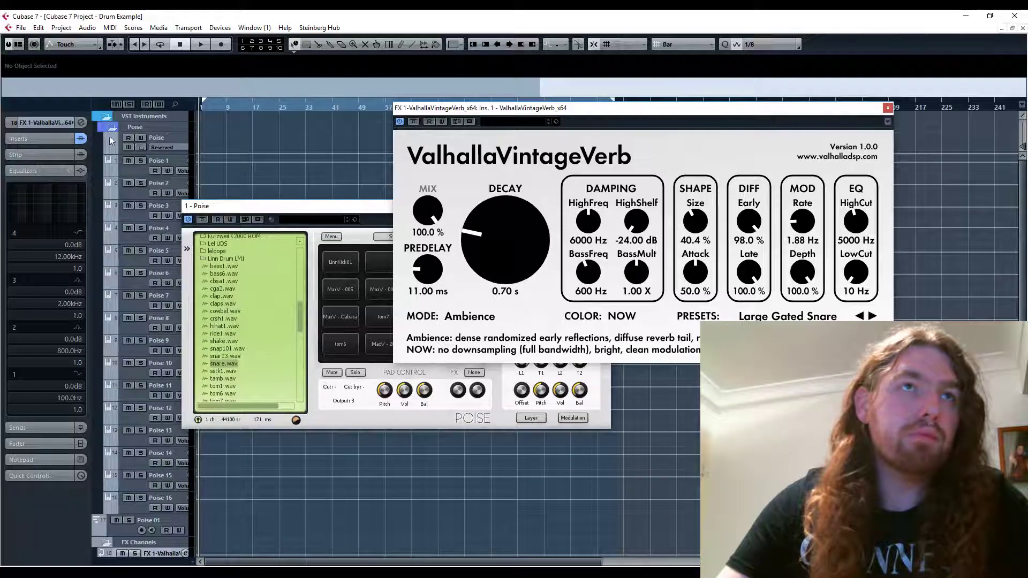
click(130, 217)
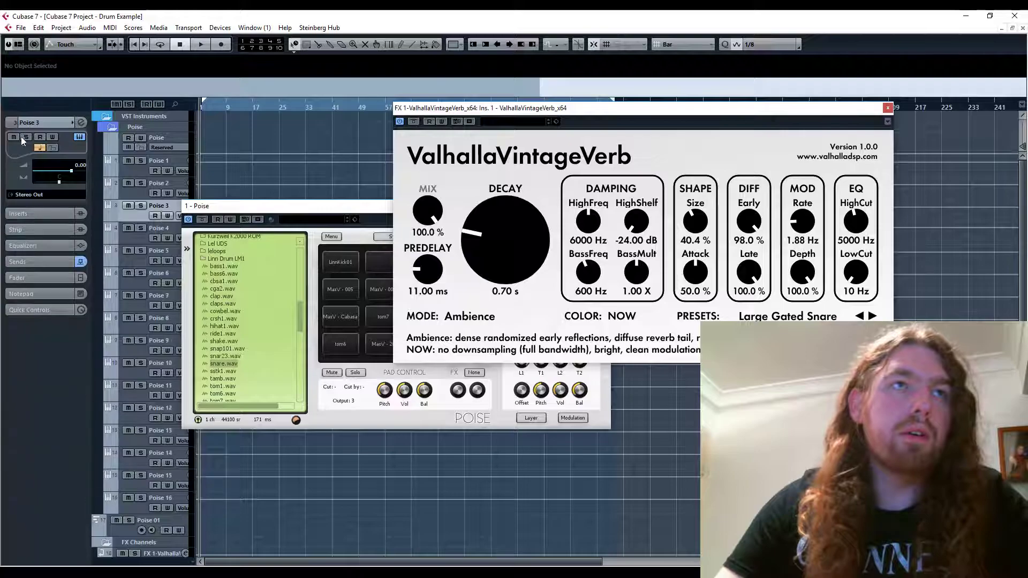
click(128, 533)
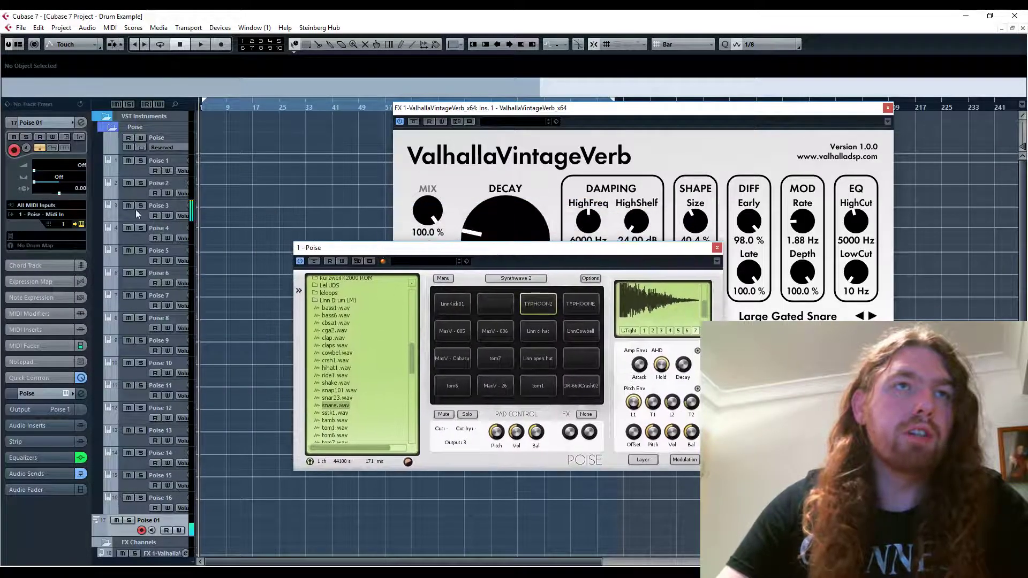
click(130, 219)
click(26, 261)
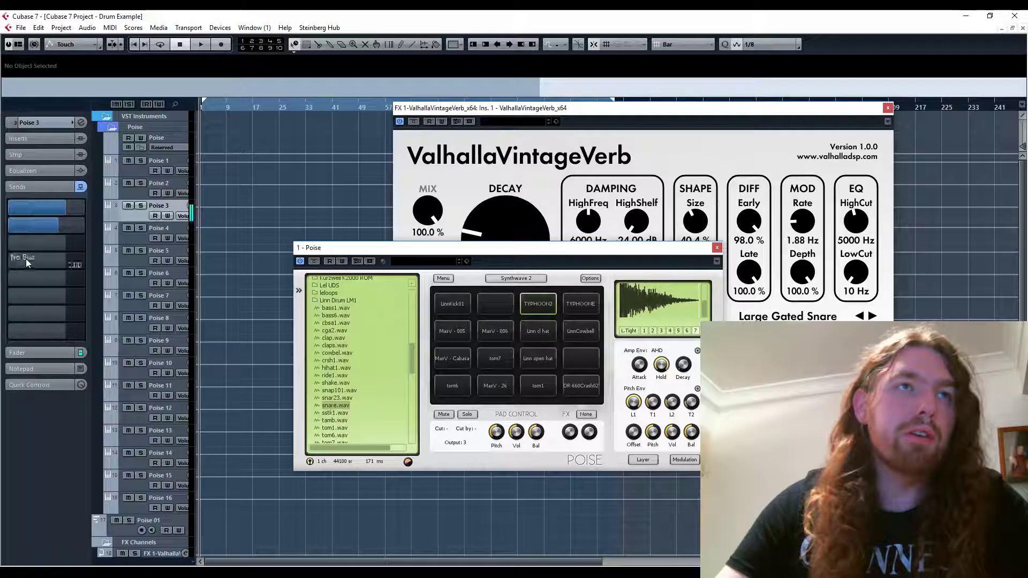
click(82, 207)
click(70, 248)
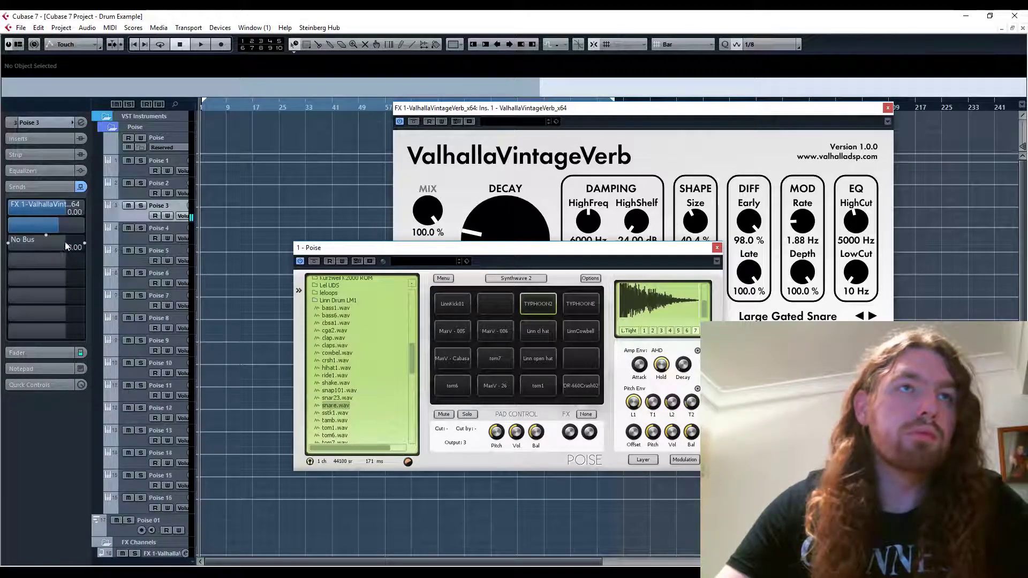
Select the Poise 01 track for playing and set the reverb's EQ LowCut to 200 Hz
click(124, 533)
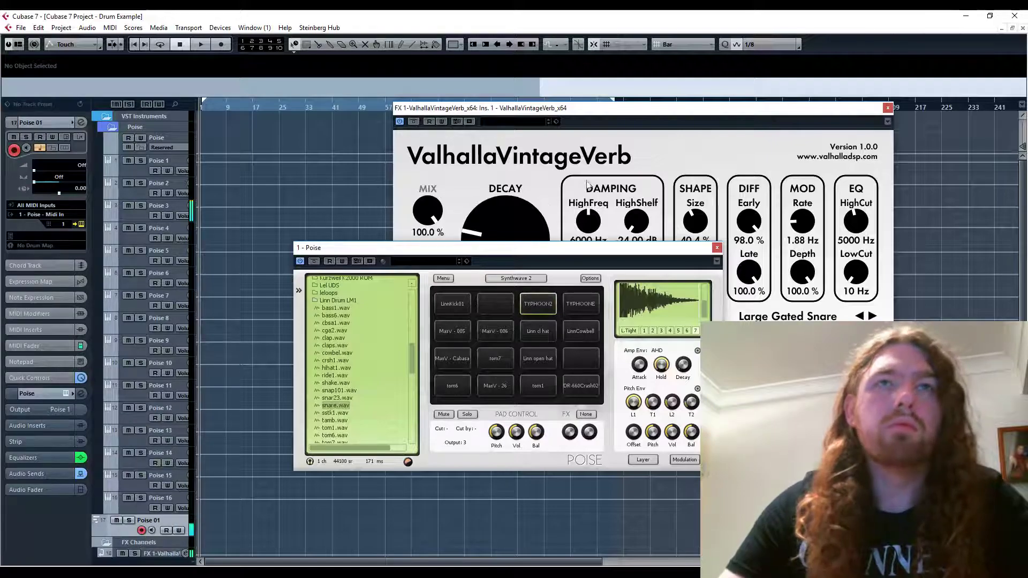
click(662, 110)
drag(848, 279, 852, 262)
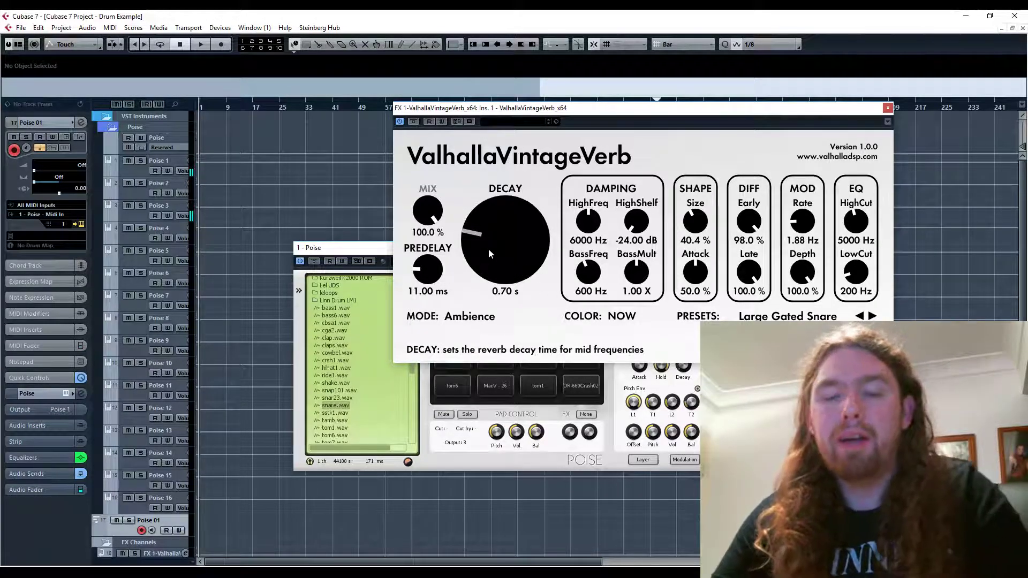
Change the reverb to the Gated Snare preset and set its Size to 51.6 %
click(860, 316)
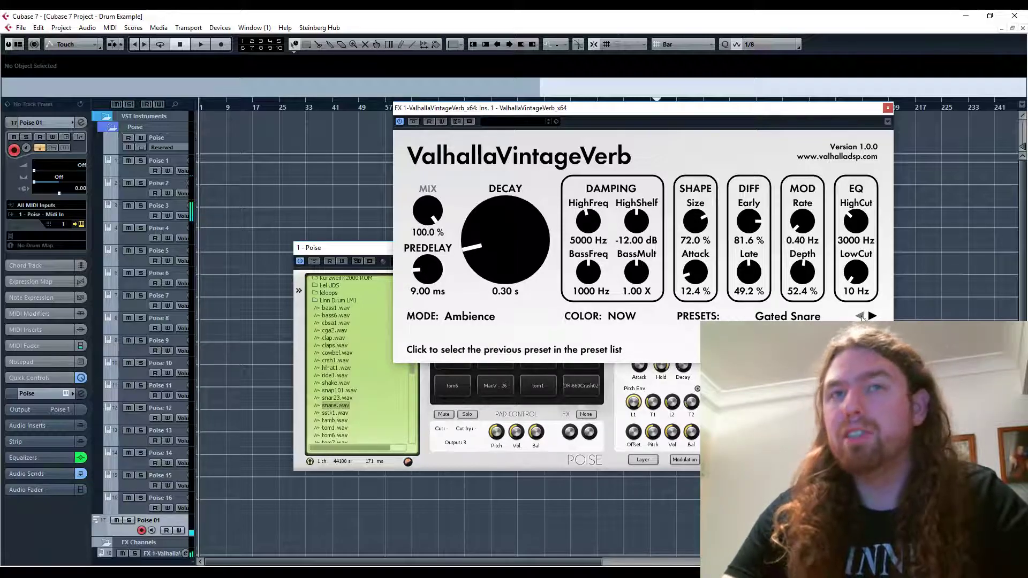
drag(695, 221, 692, 252)
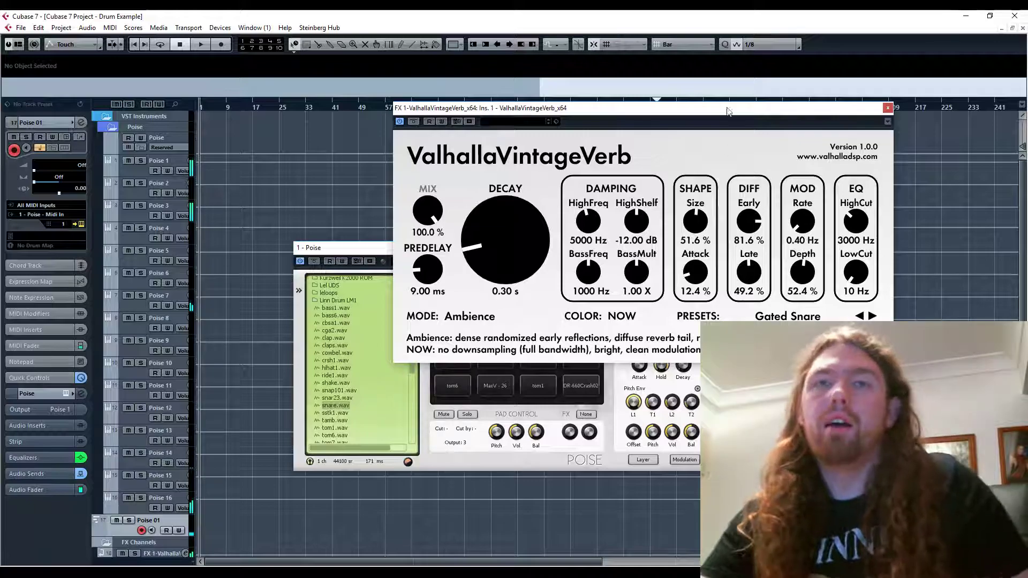
mouse_move(817, 236)
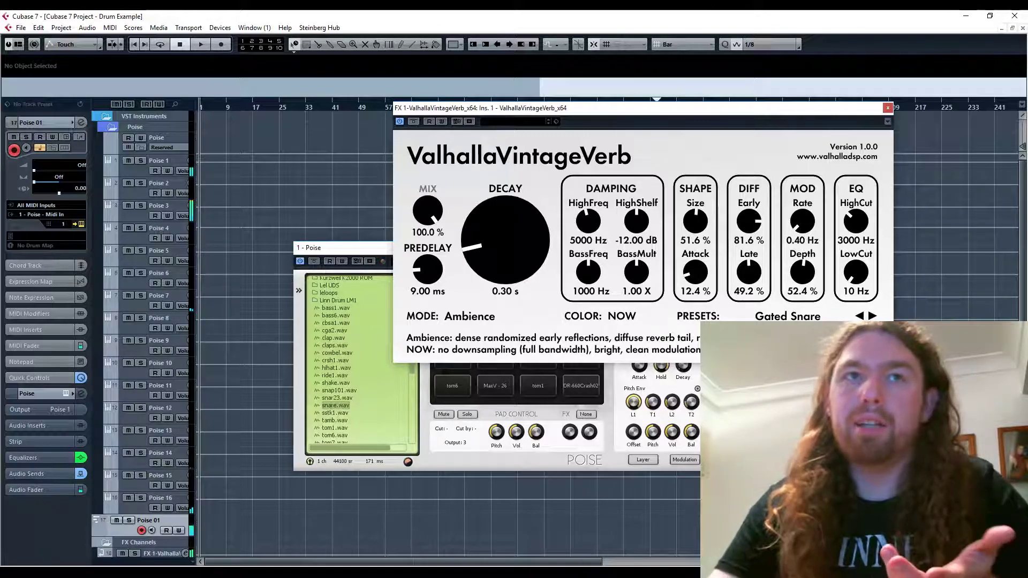
Inspect the sample layers of the TYPHOON2 pad in Poise and return to the reverb window
click(653, 369)
click(645, 331)
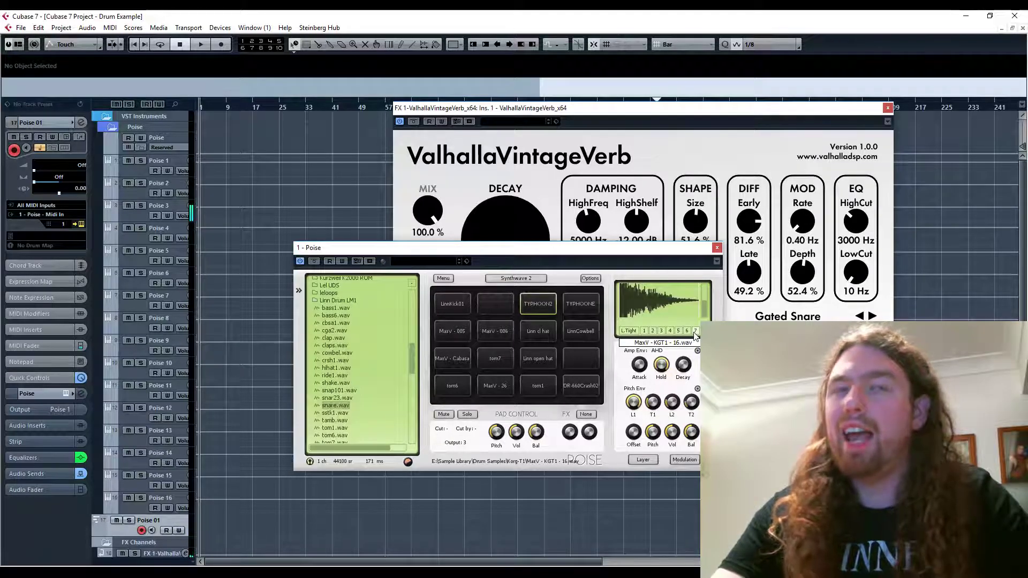
click(694, 173)
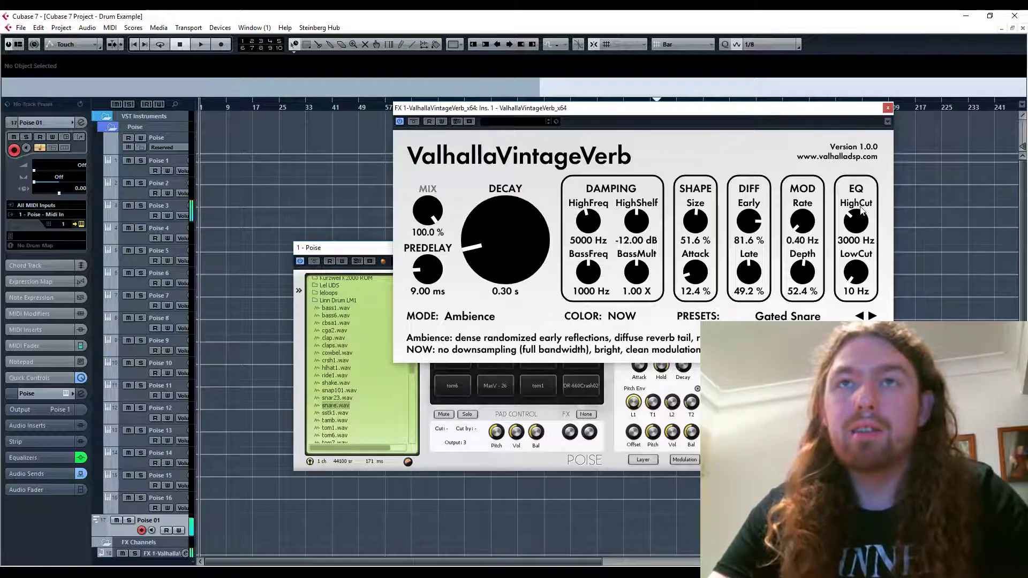
Try the Gated Chorus Verb preset in the reverb, and load the saved Big Verb preset instead
click(860, 317)
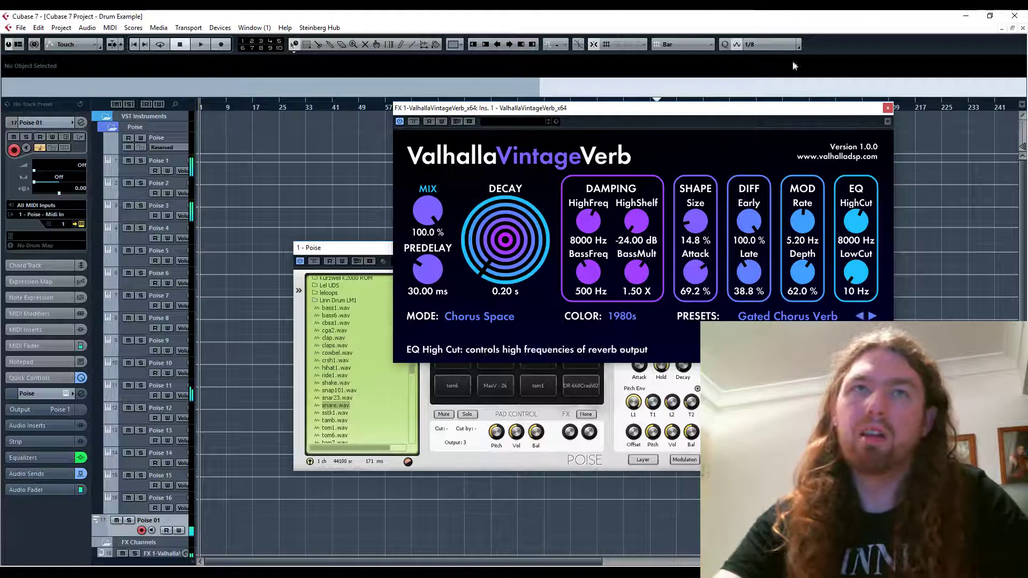
click(531, 121)
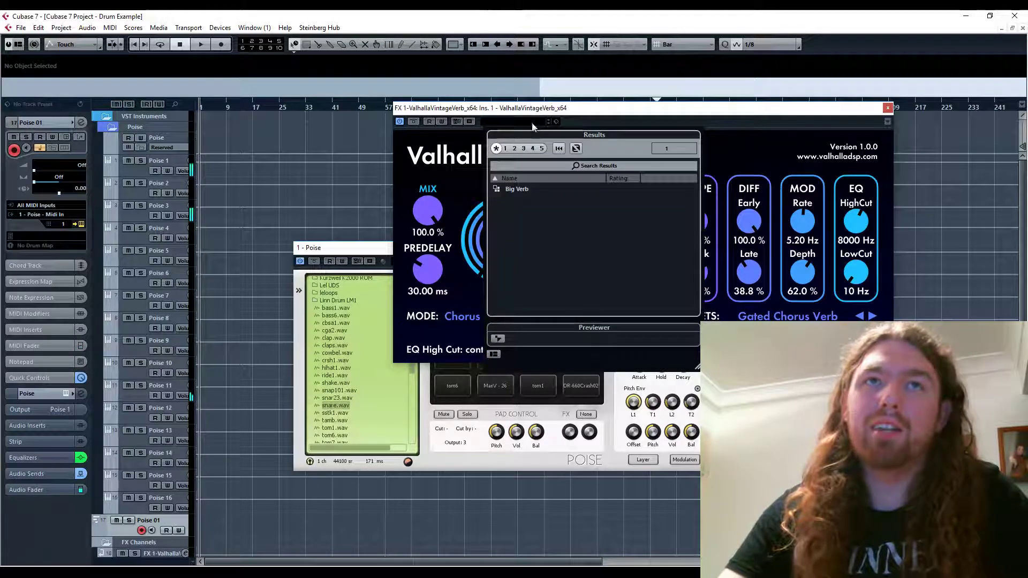
double_click(519, 189)
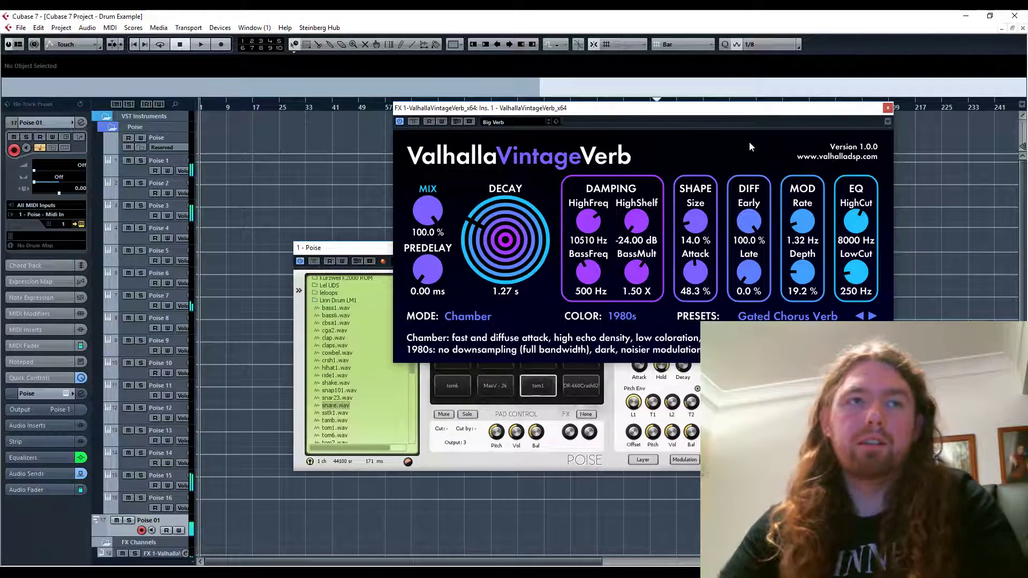
Route Poise 15's first send to FX 1-ValhallaVintageVerb_x64 and select the Poise 01 track for playing
click(100, 480)
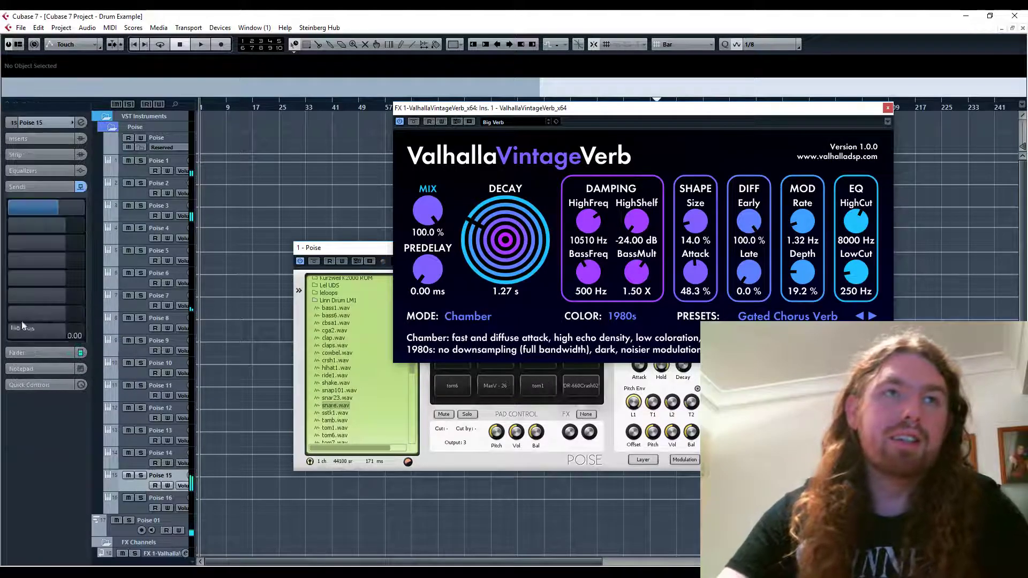
click(86, 209)
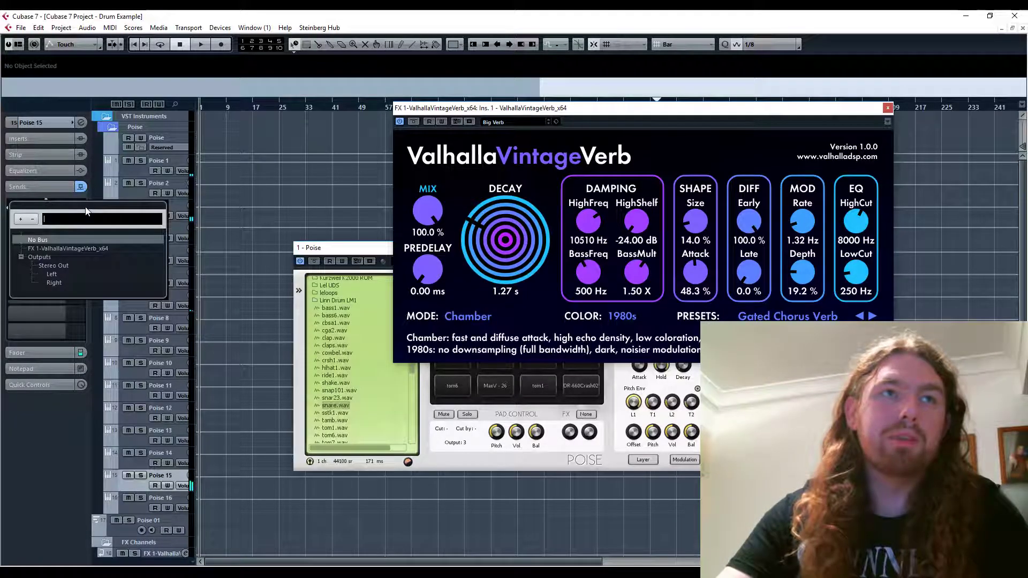
click(67, 249)
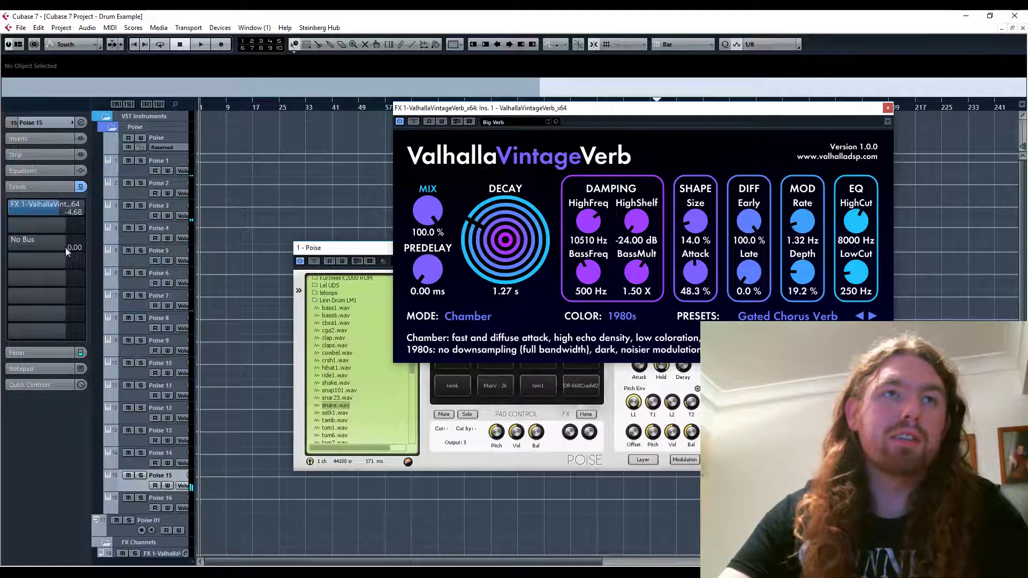
click(127, 513)
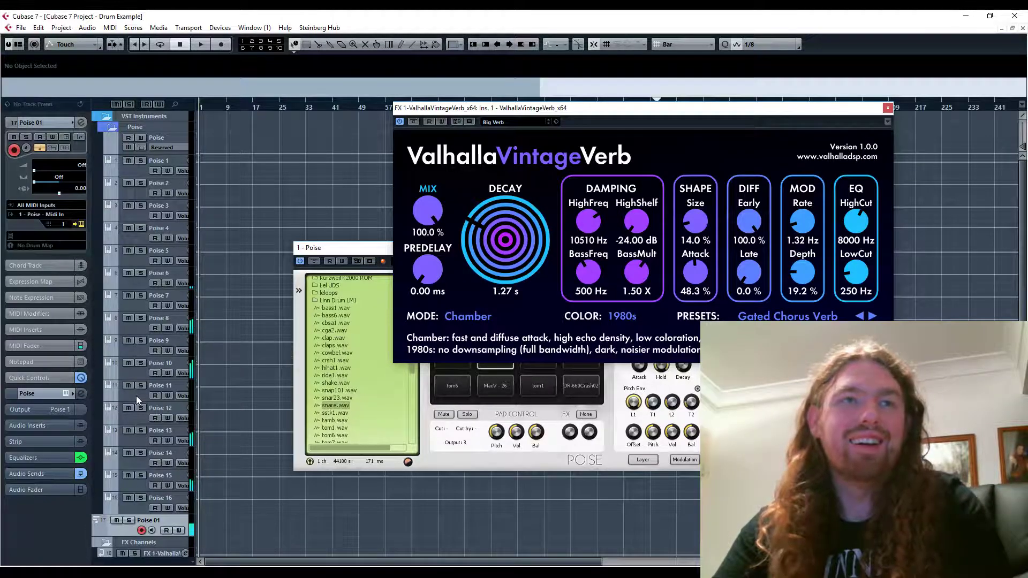
Route the first sends of Poise 13 and Poise 10 to FX 1-ValhallaVintageVerb_x64
click(128, 440)
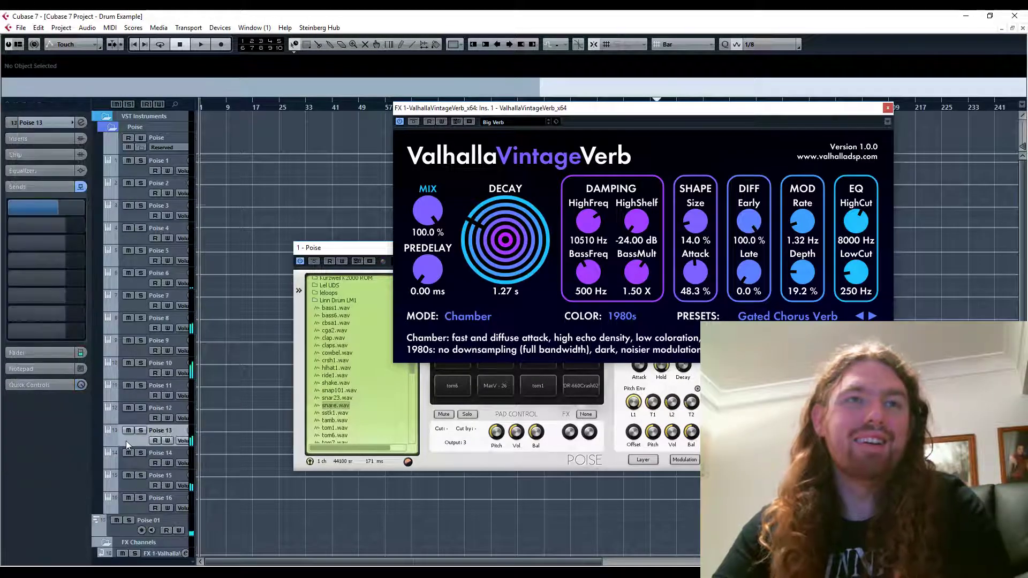
click(83, 210)
click(50, 248)
click(134, 375)
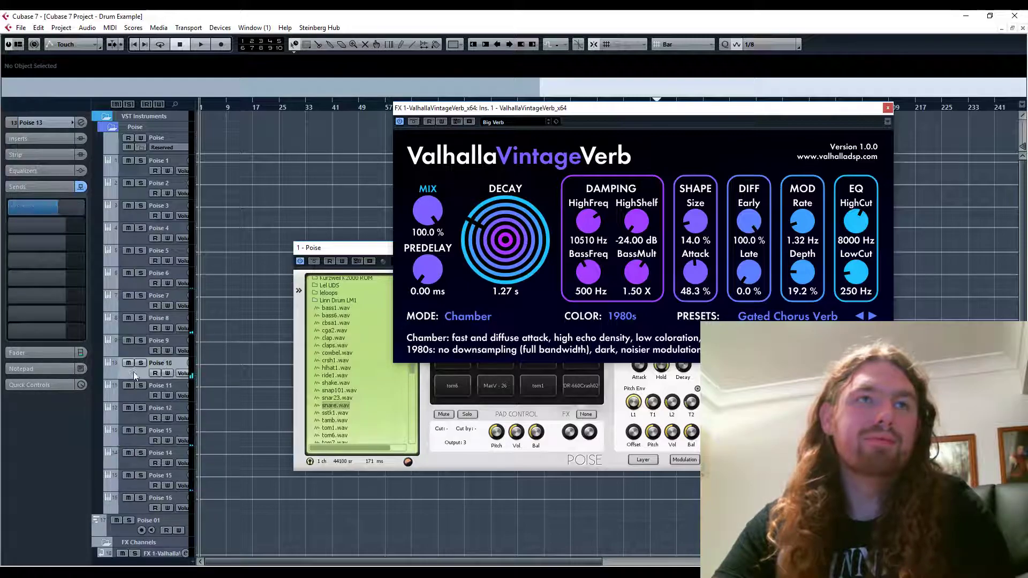
click(83, 208)
click(59, 246)
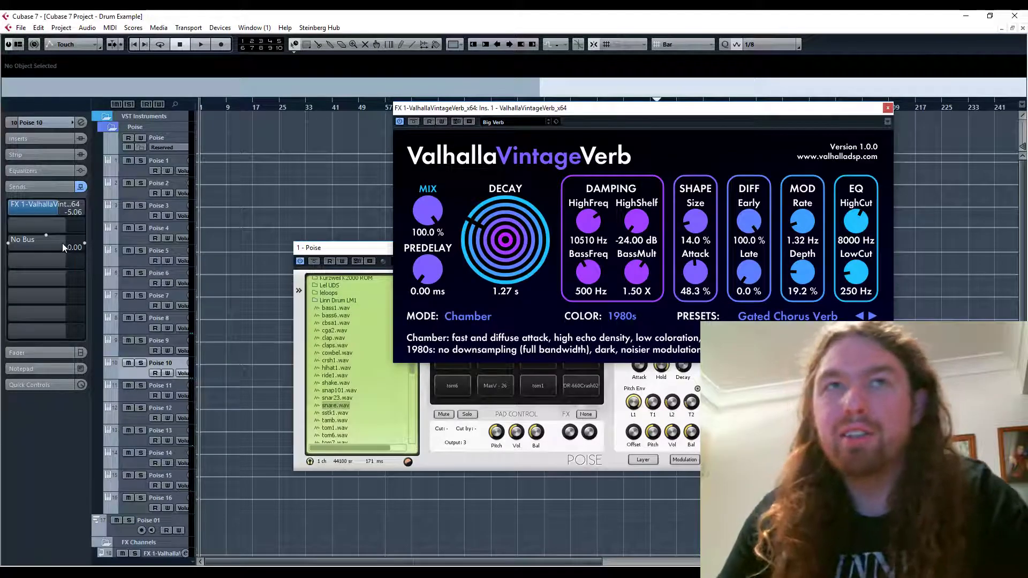
drag(63, 246, 91, 302)
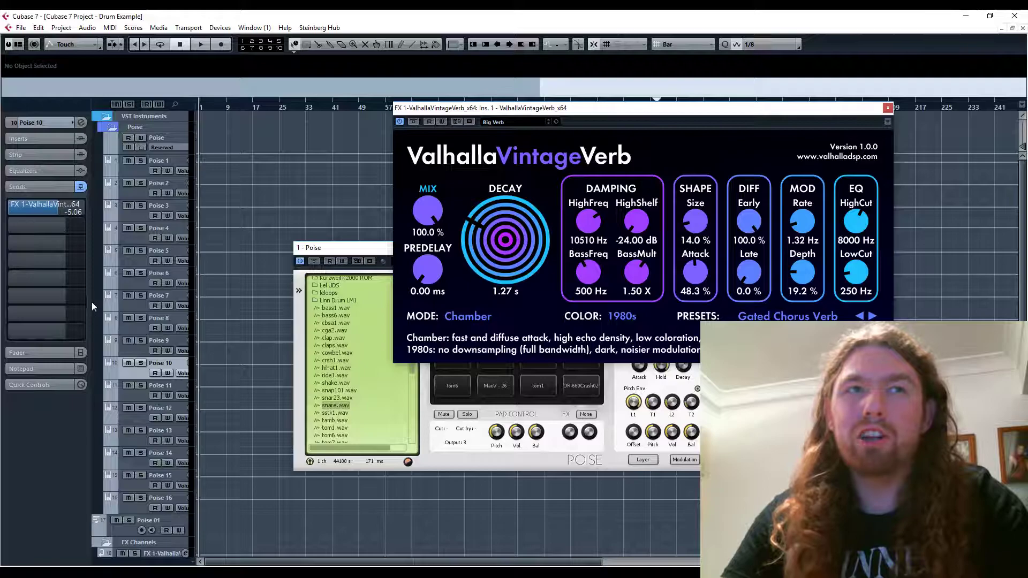
Select the reverb FX channel and enable monitoring on the Poise 01 track
click(162, 553)
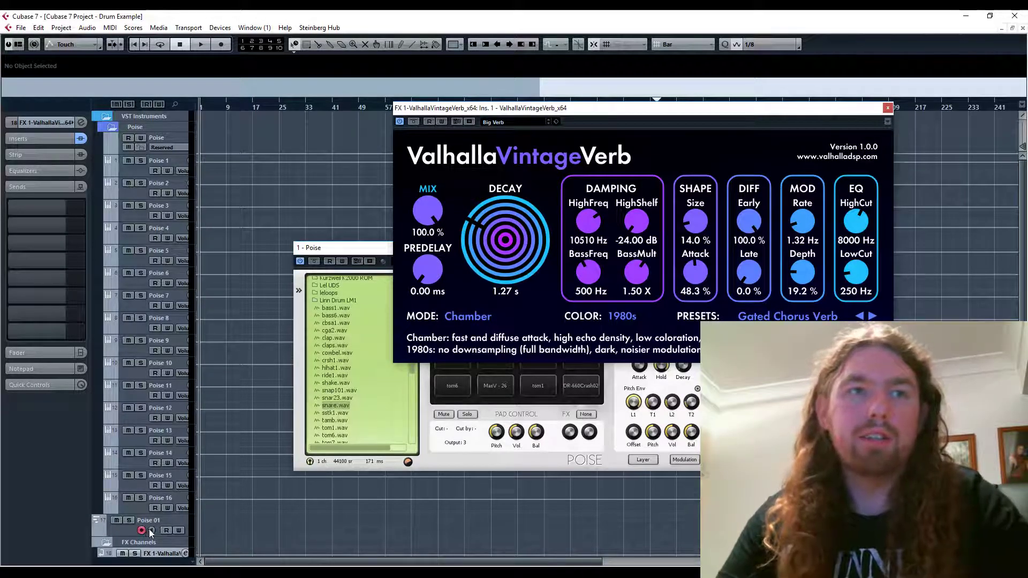
click(152, 529)
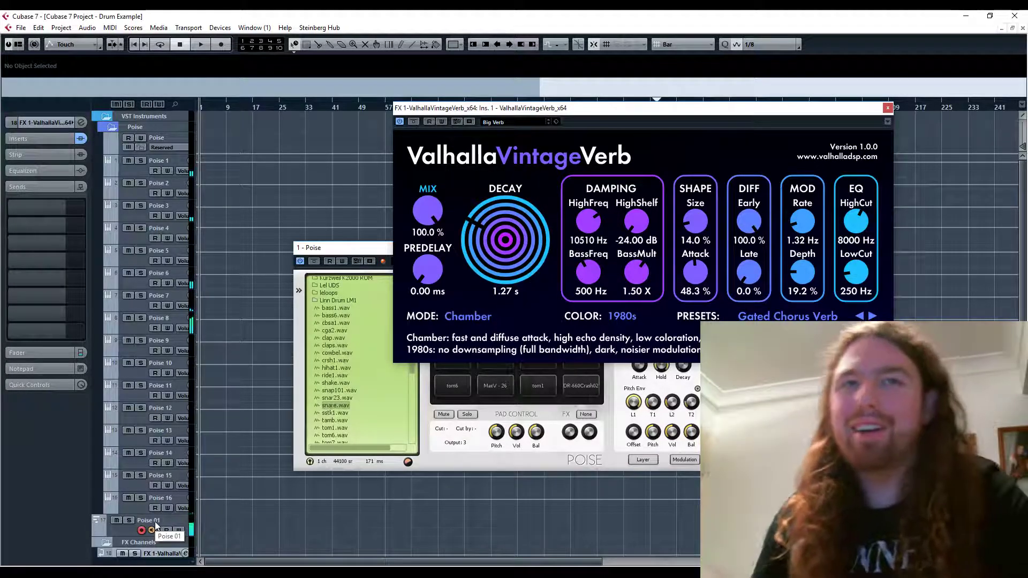
click(379, 252)
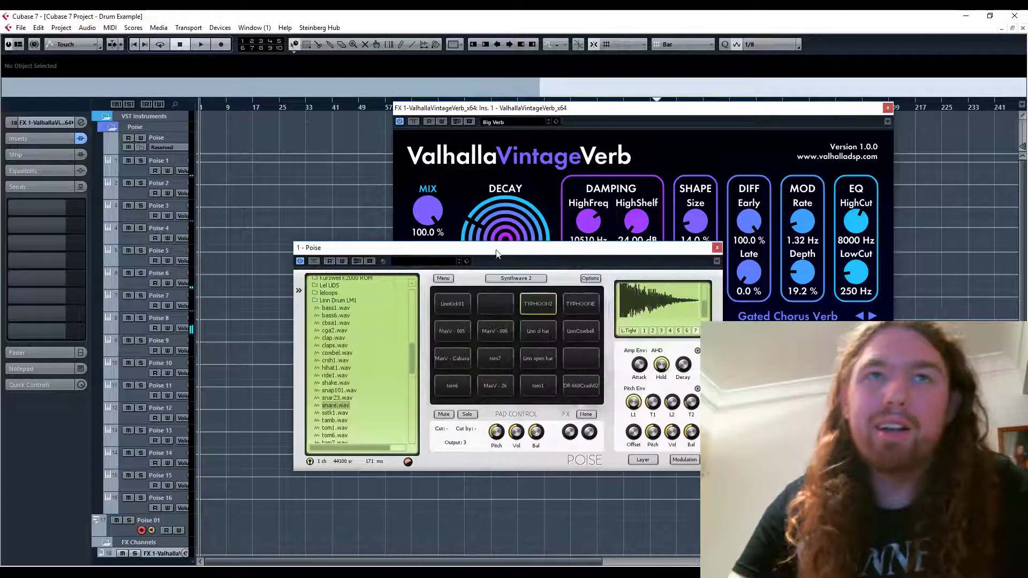
click(745, 149)
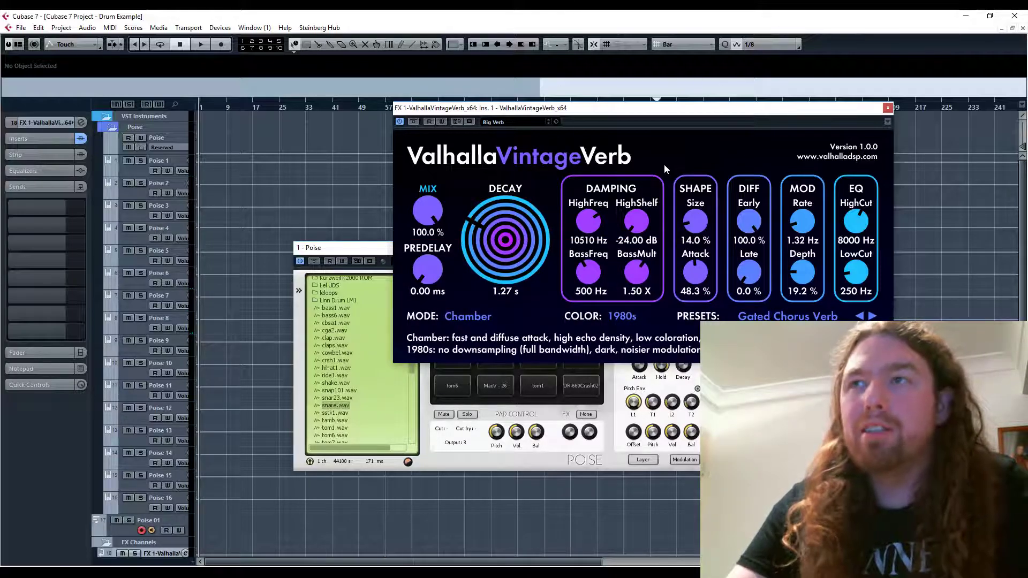
click(385, 249)
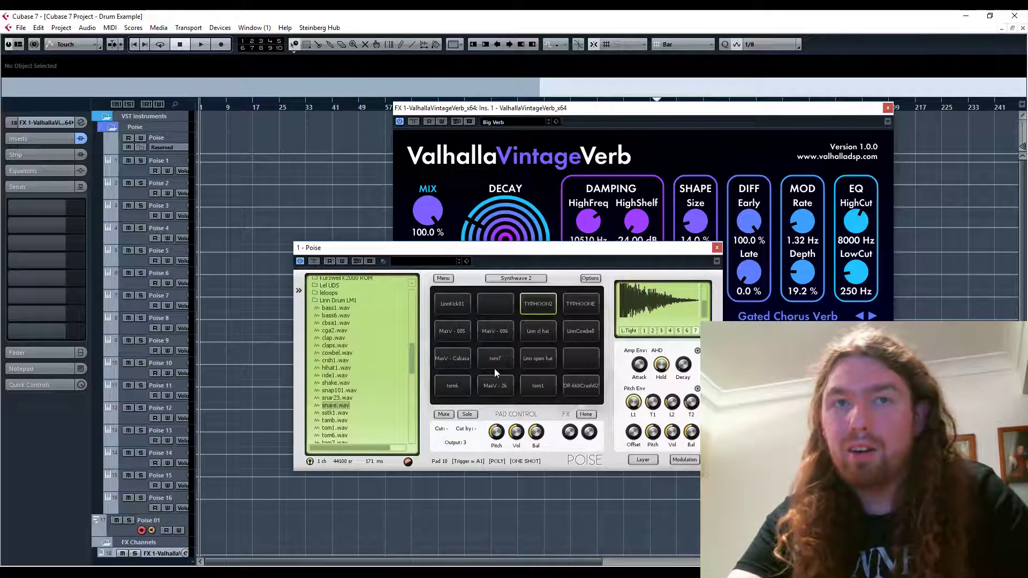
click(692, 138)
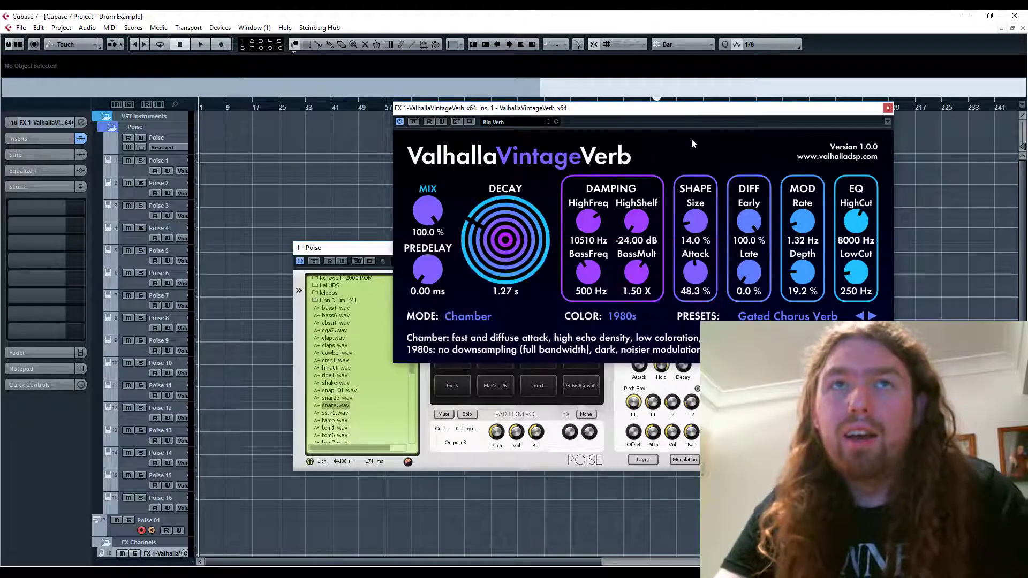
Select the Poise 01 track and compare layers 1 and 2 of the TYPHOON2 pad in Poise
click(127, 529)
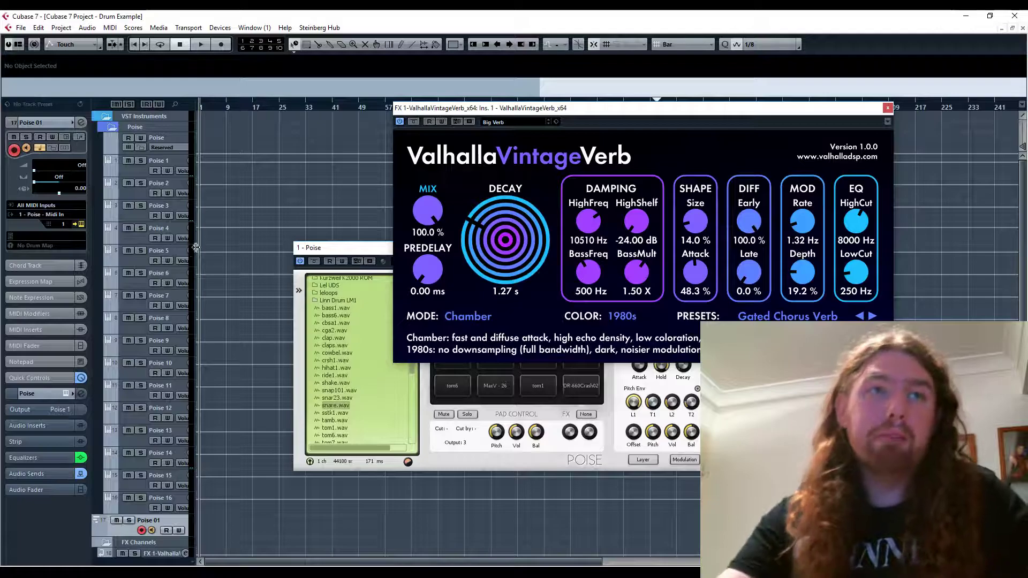
click(459, 457)
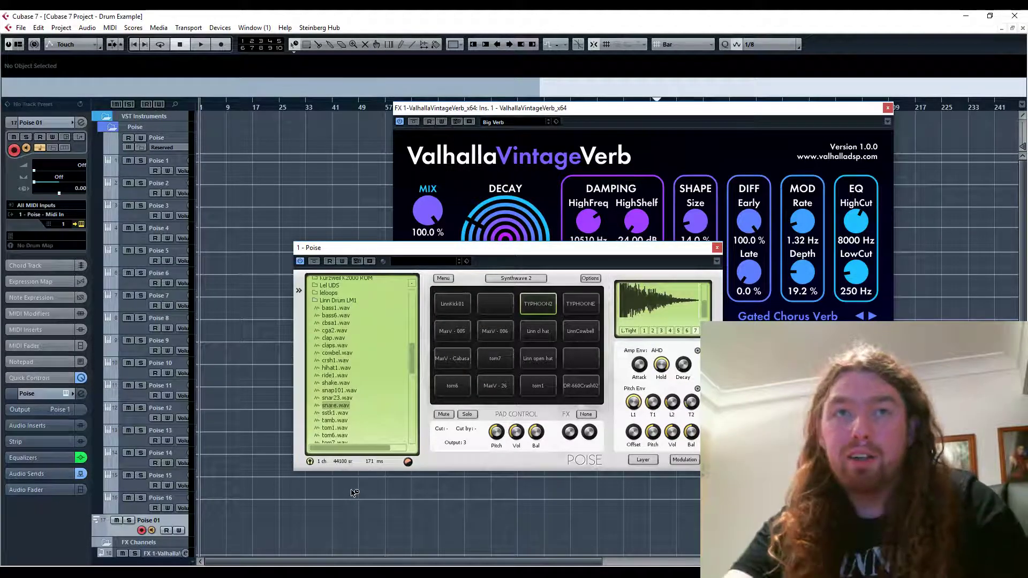
click(651, 333)
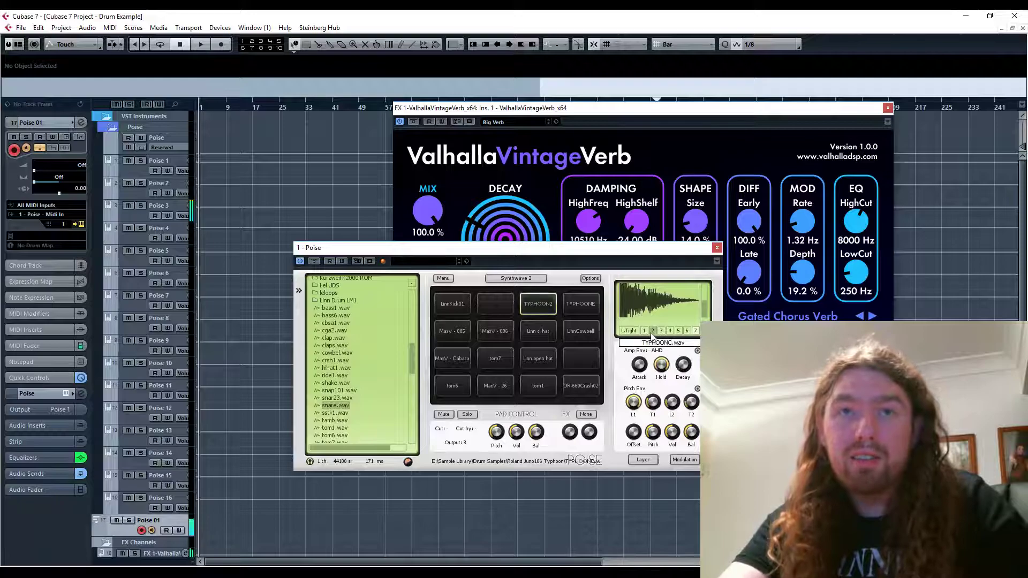
click(644, 331)
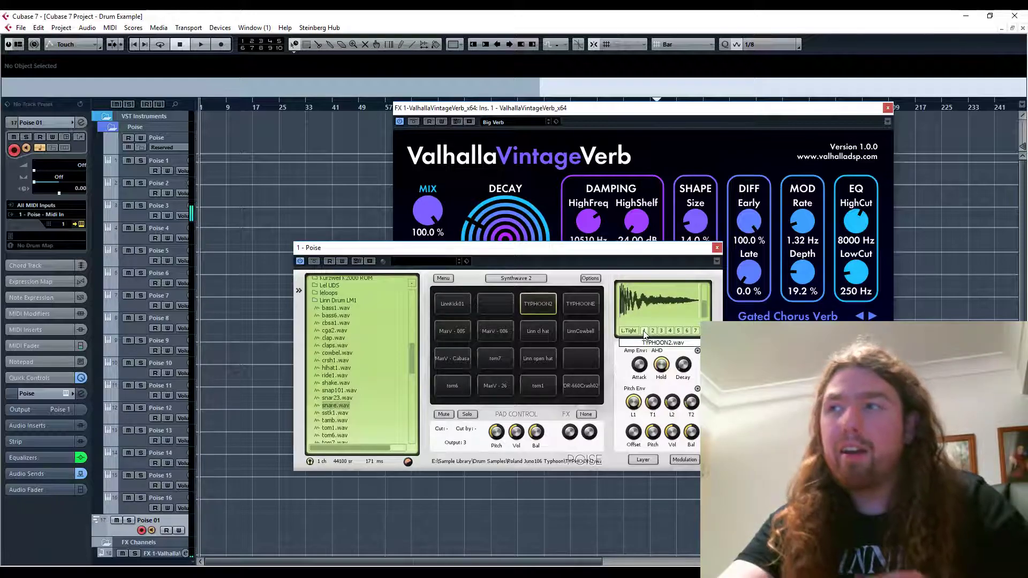
click(652, 332)
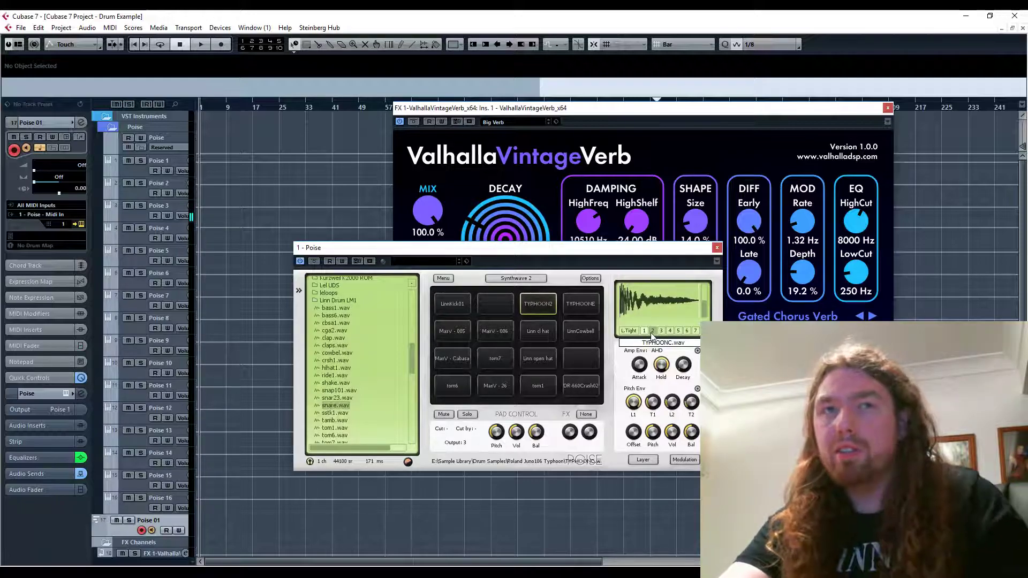
Examine the samples on layers 2 through 7 of the TYPHOON2 snare pad in Poise, one layer at a time
click(652, 332)
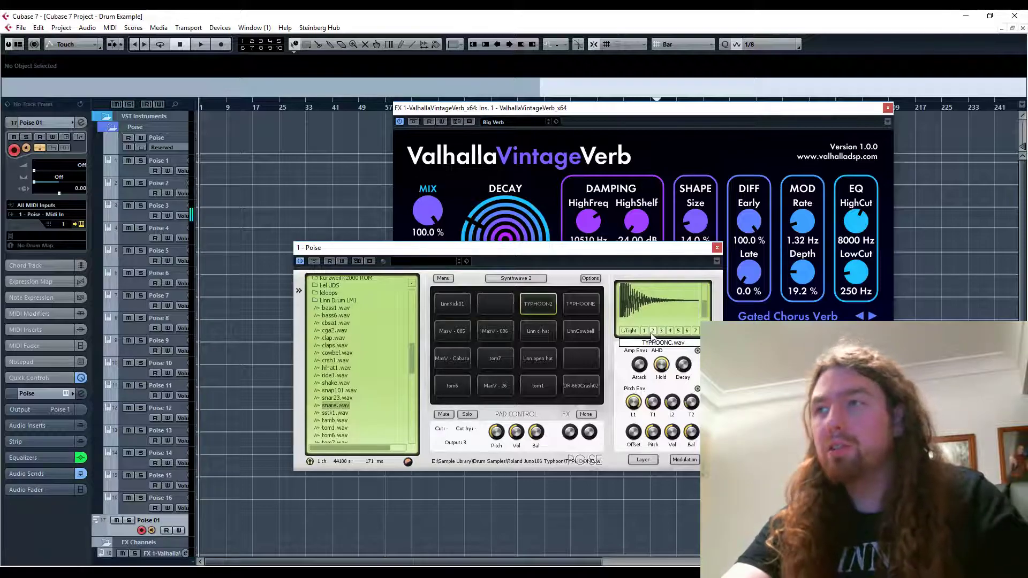
click(661, 331)
click(661, 332)
click(661, 331)
click(661, 332)
click(661, 332)
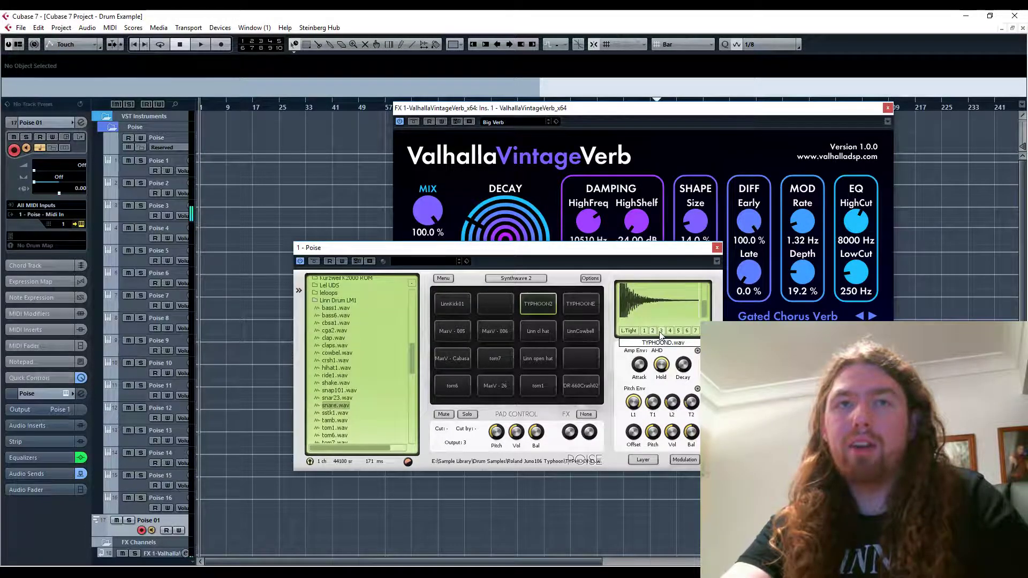
click(670, 332)
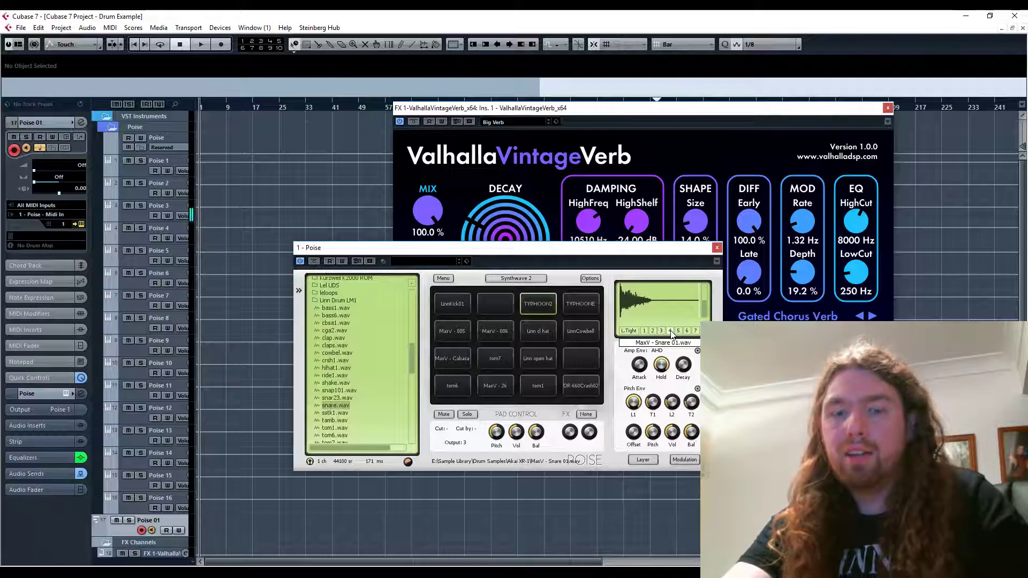
click(678, 332)
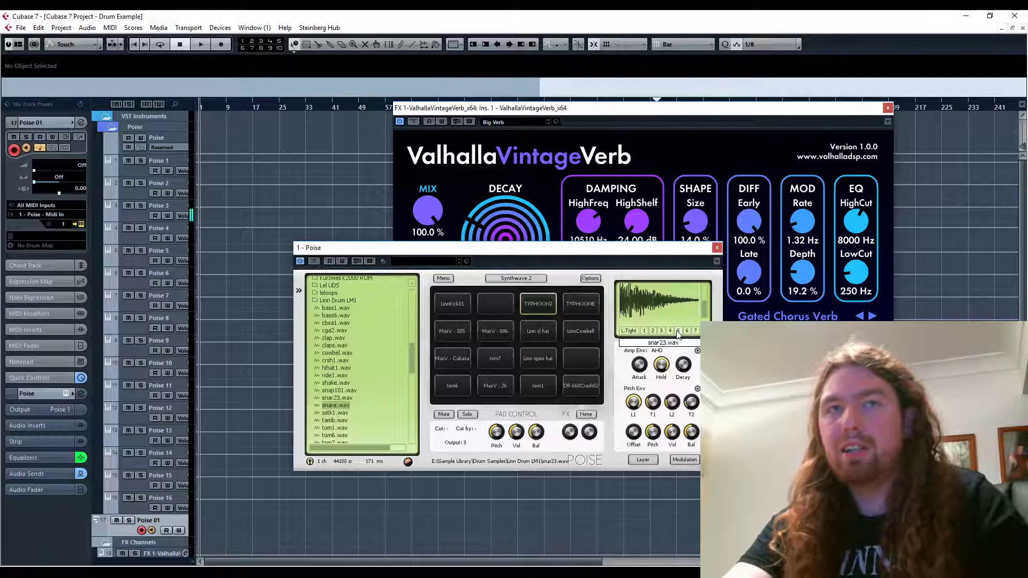
click(687, 332)
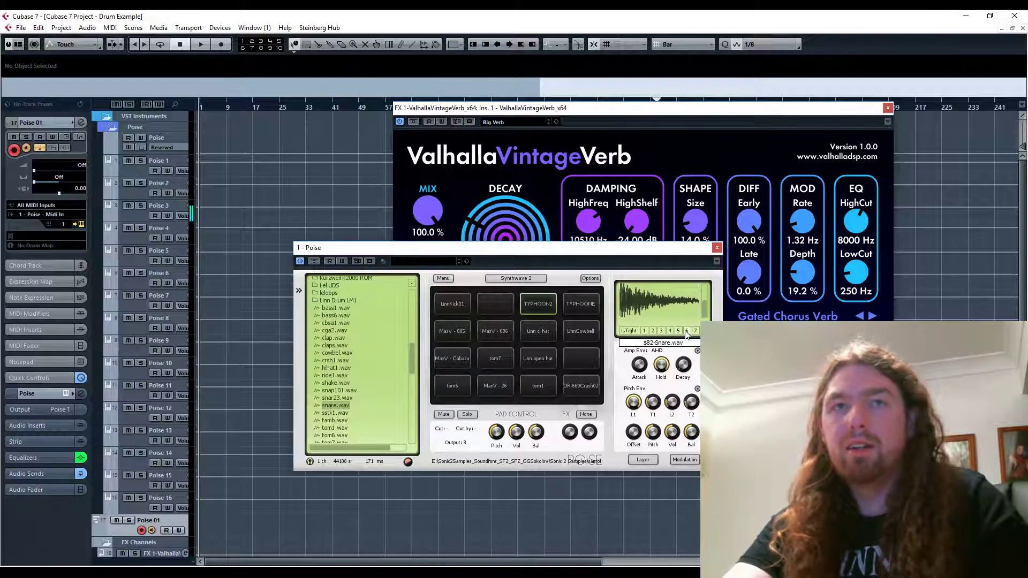
click(695, 331)
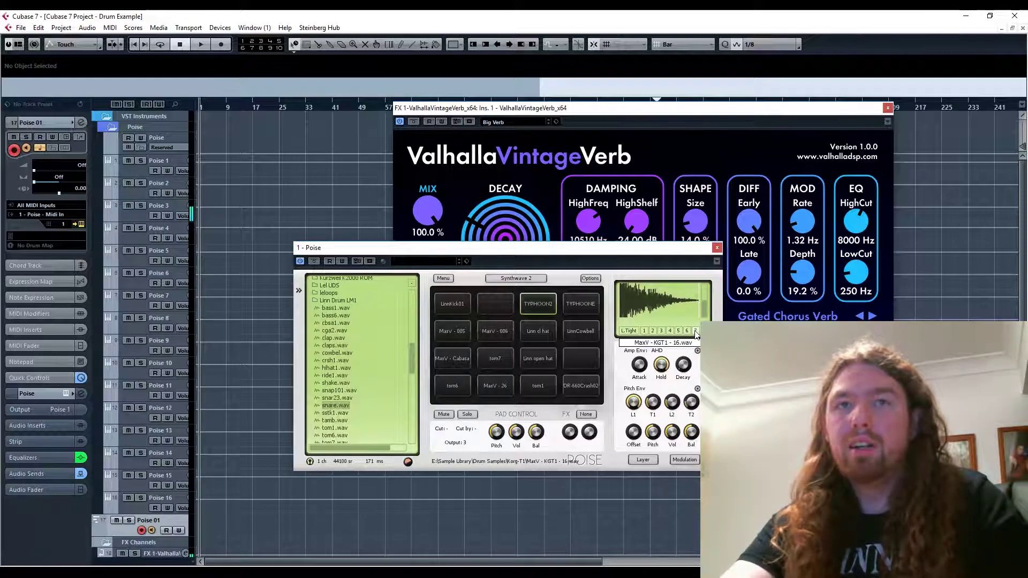